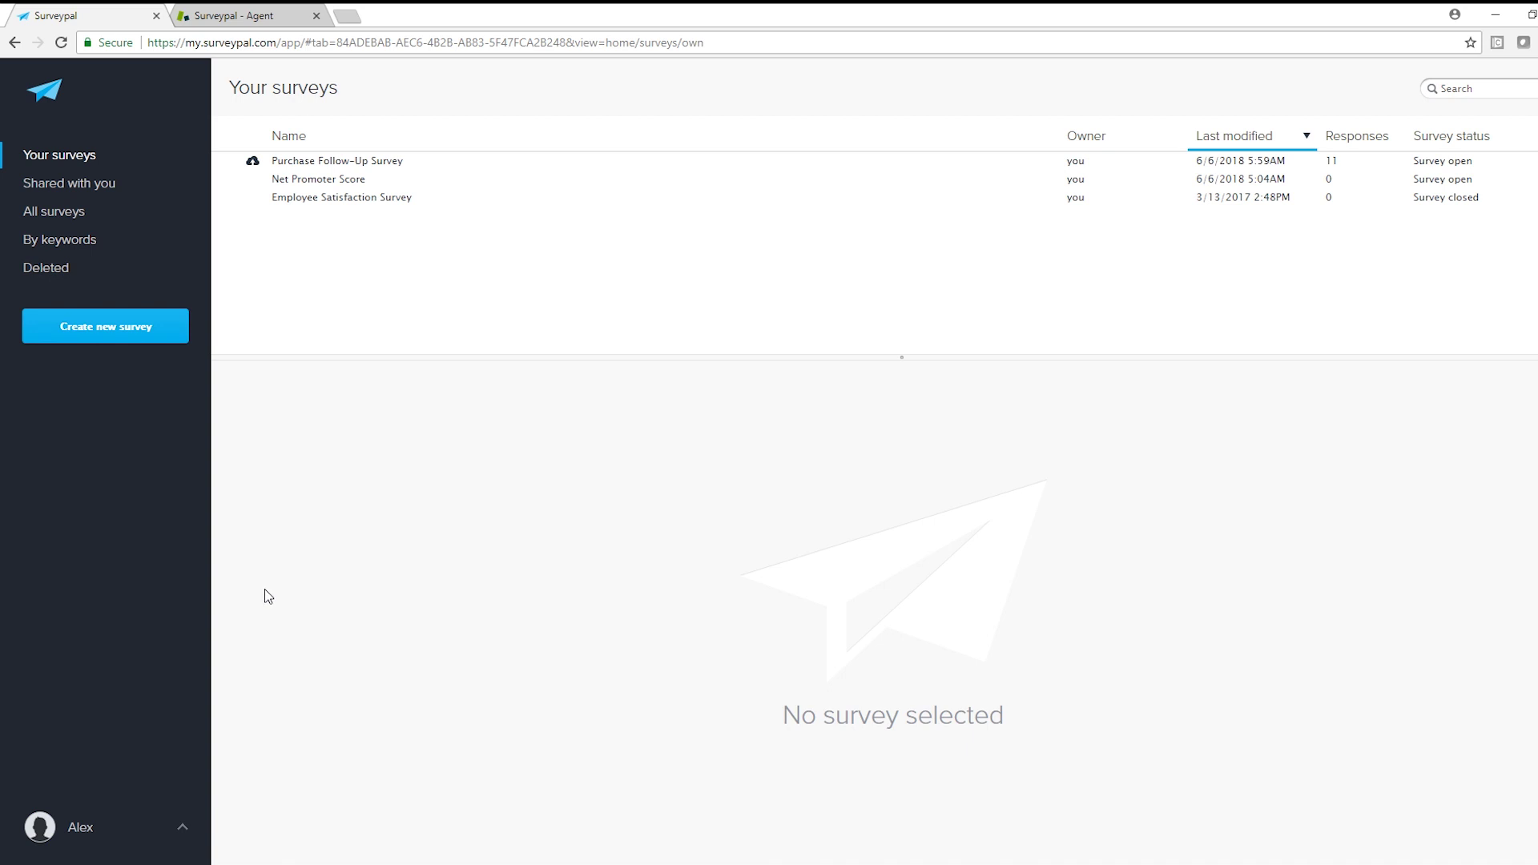
# Go to Your Account's Connected accounts list in Surveypal
pyautogui.click(184, 826)
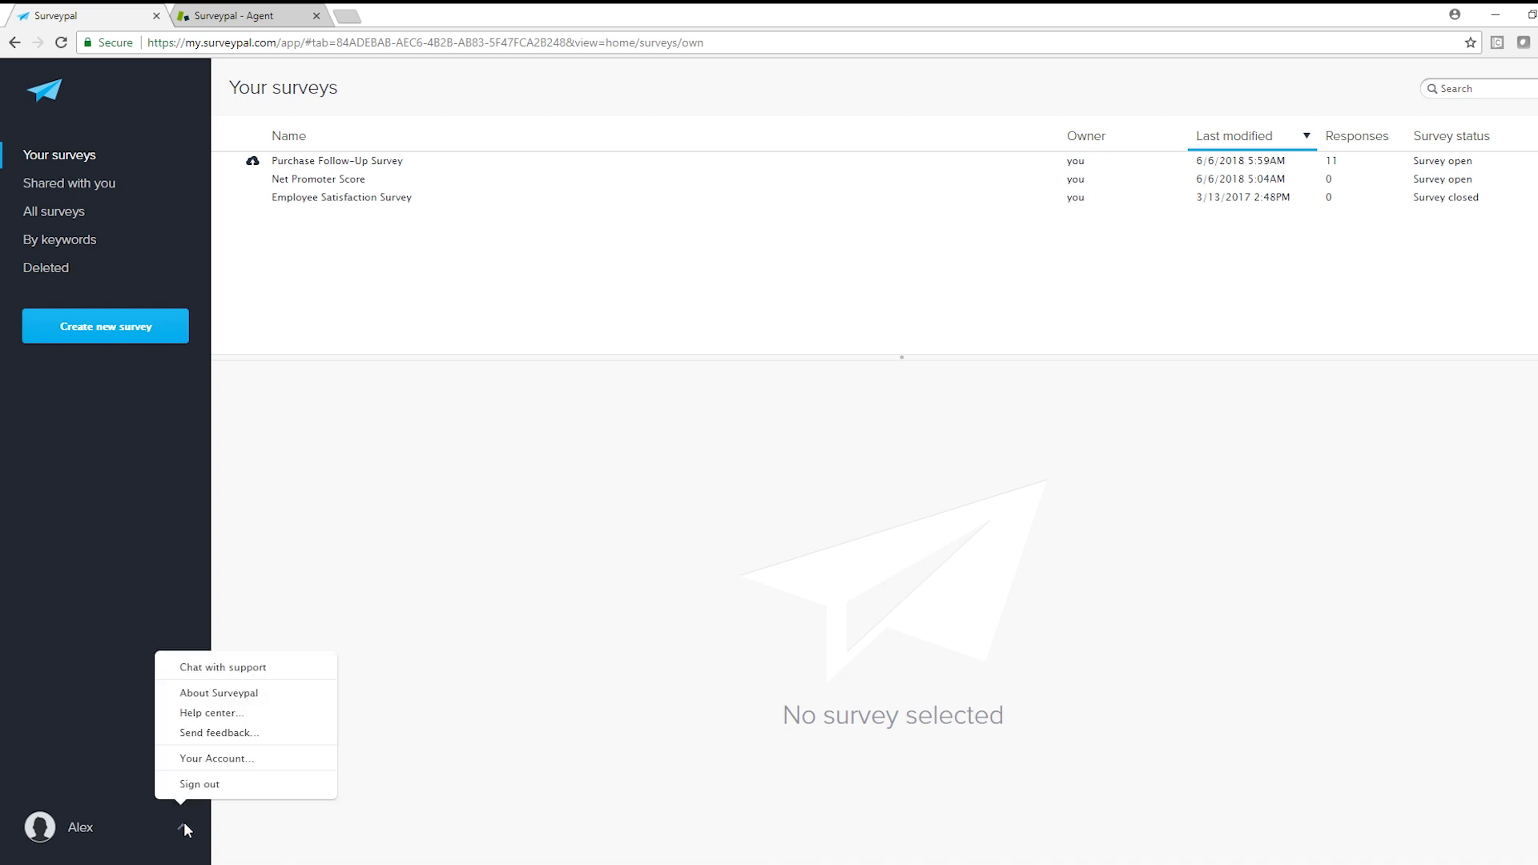
pyautogui.click(216, 760)
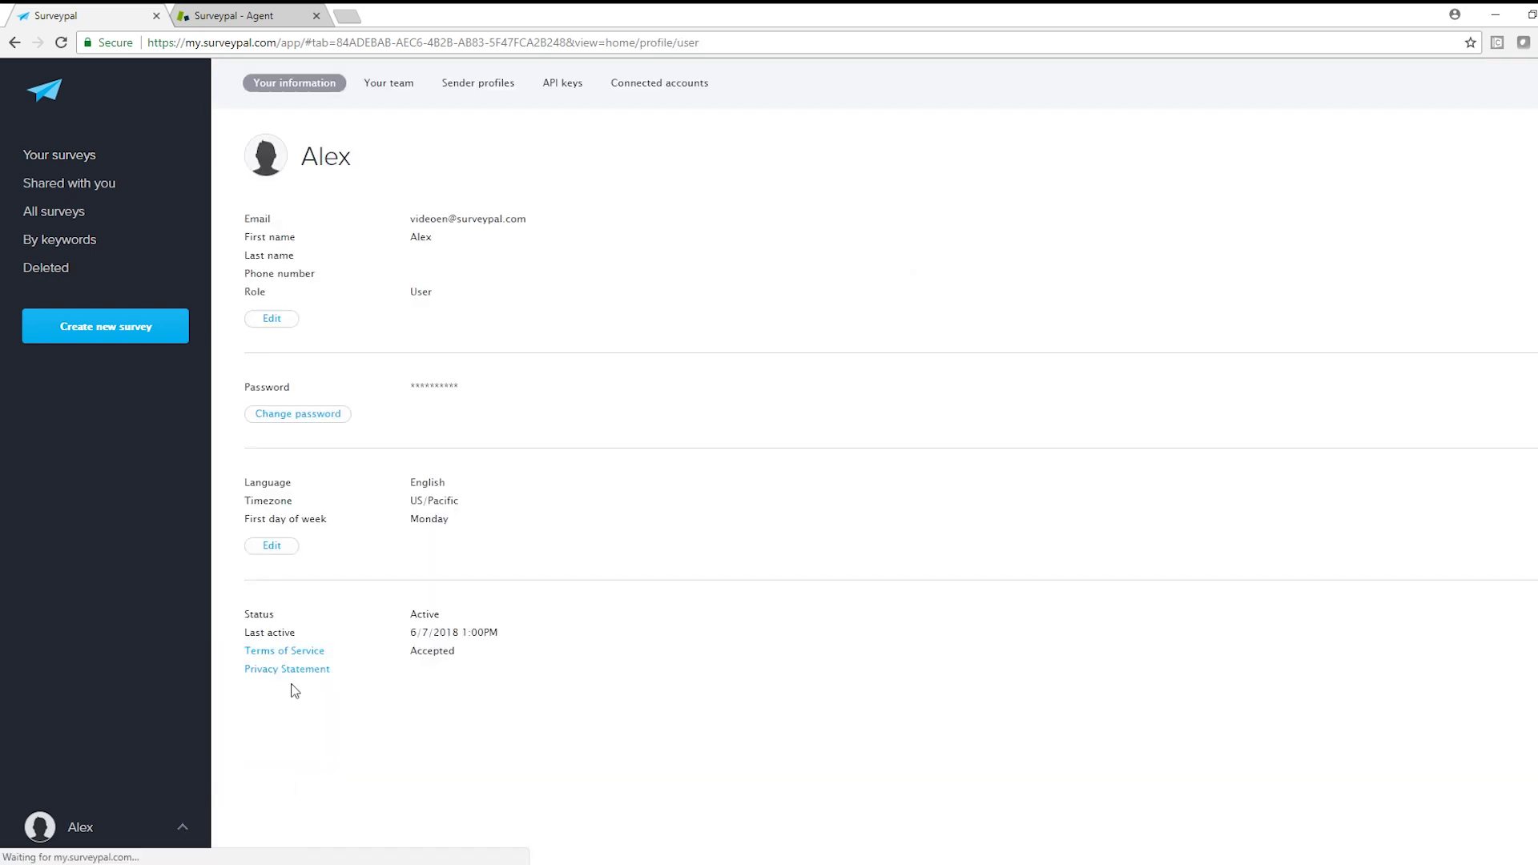
pyautogui.click(663, 82)
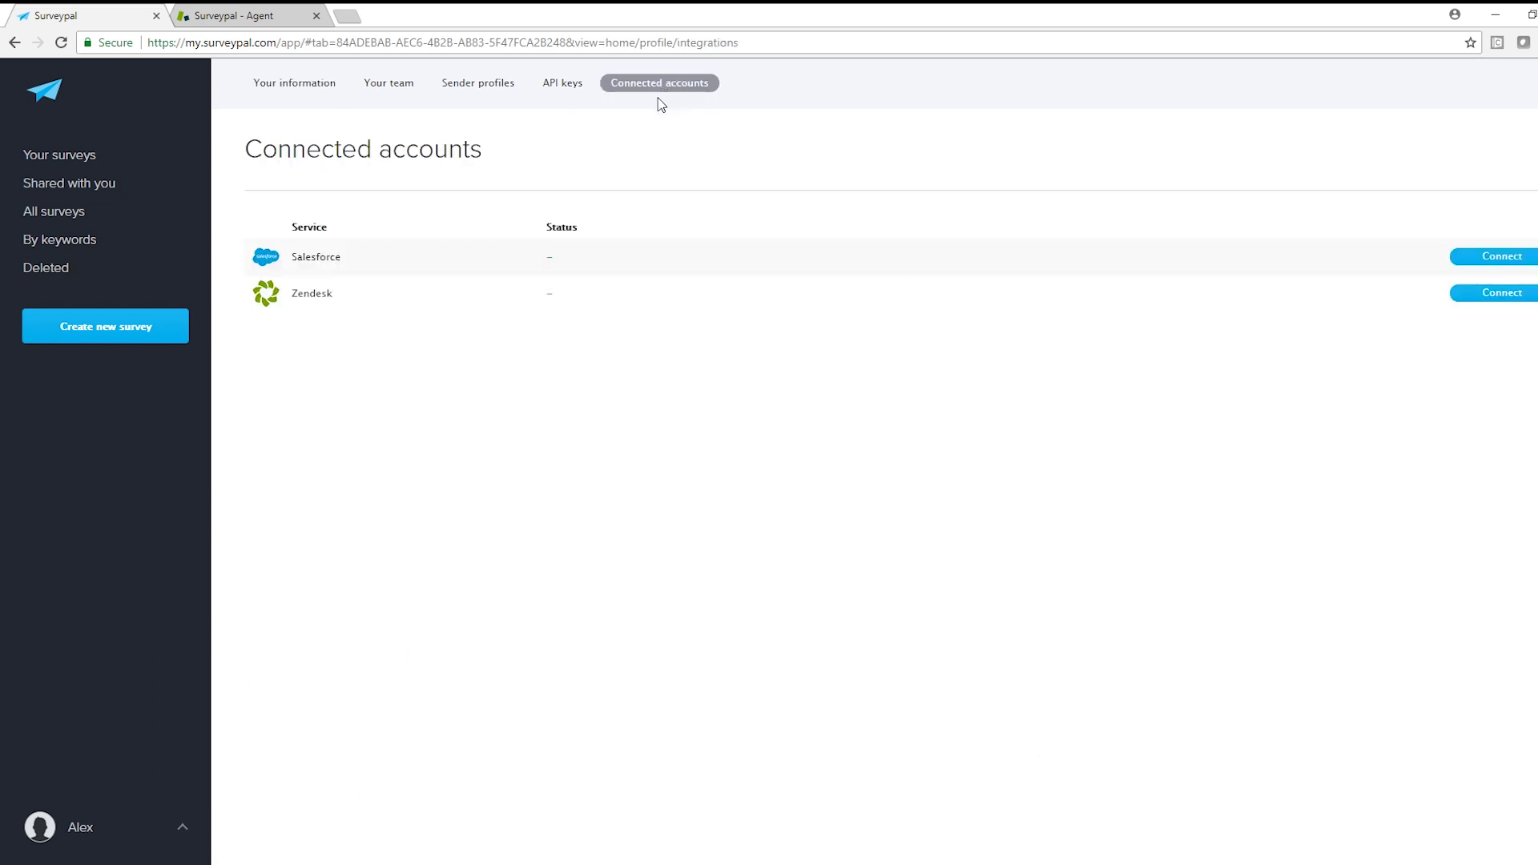
# Connect Zendesk using subdomain 'surveypal-dev' and authenticate the account
pyautogui.click(1466, 293)
pyautogui.click(779, 472)
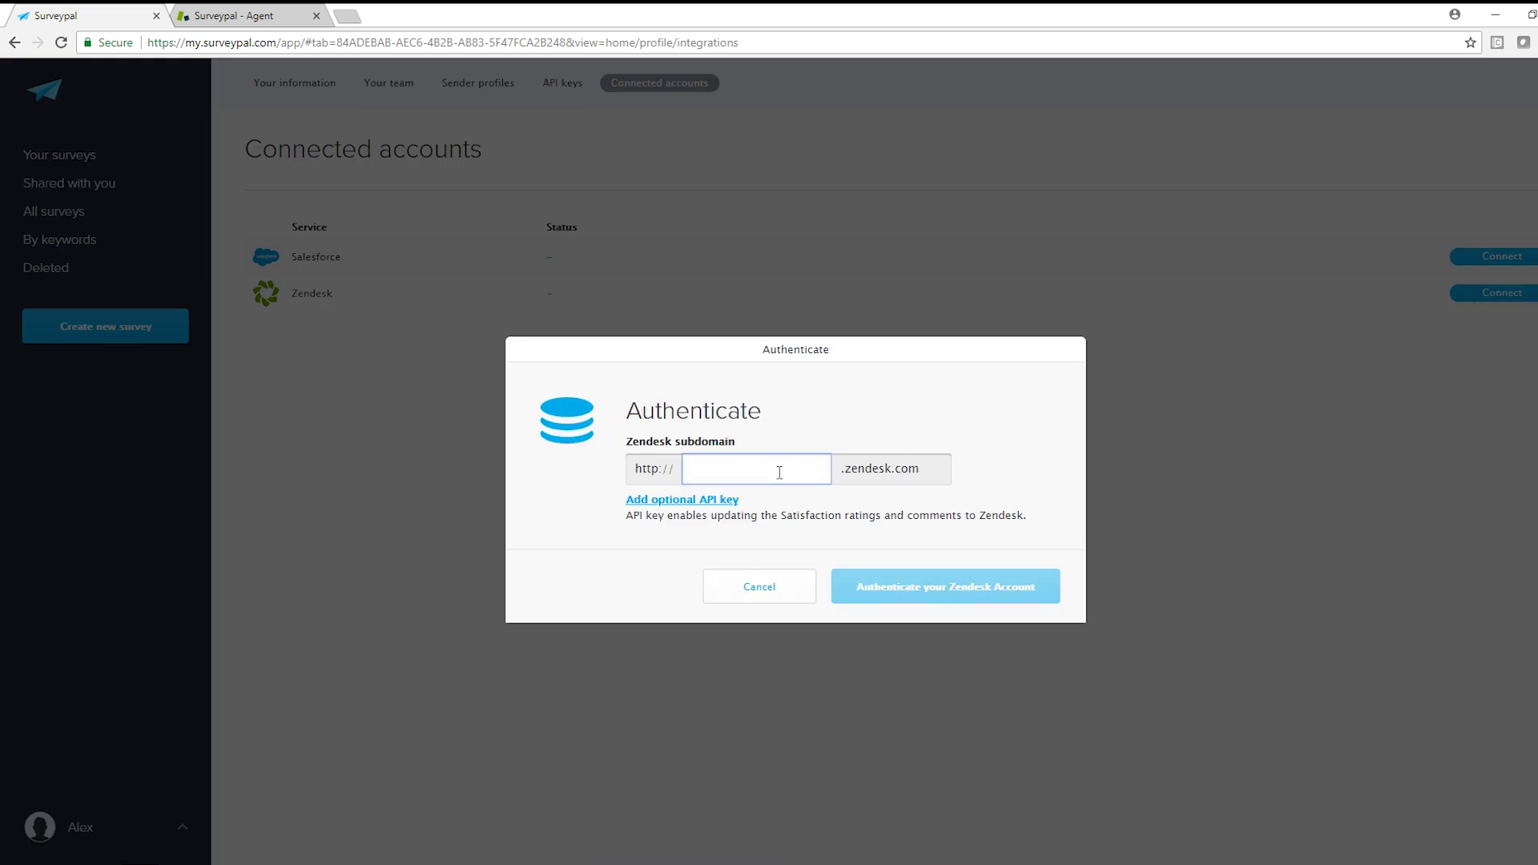
pyautogui.write('surveypal-dev')
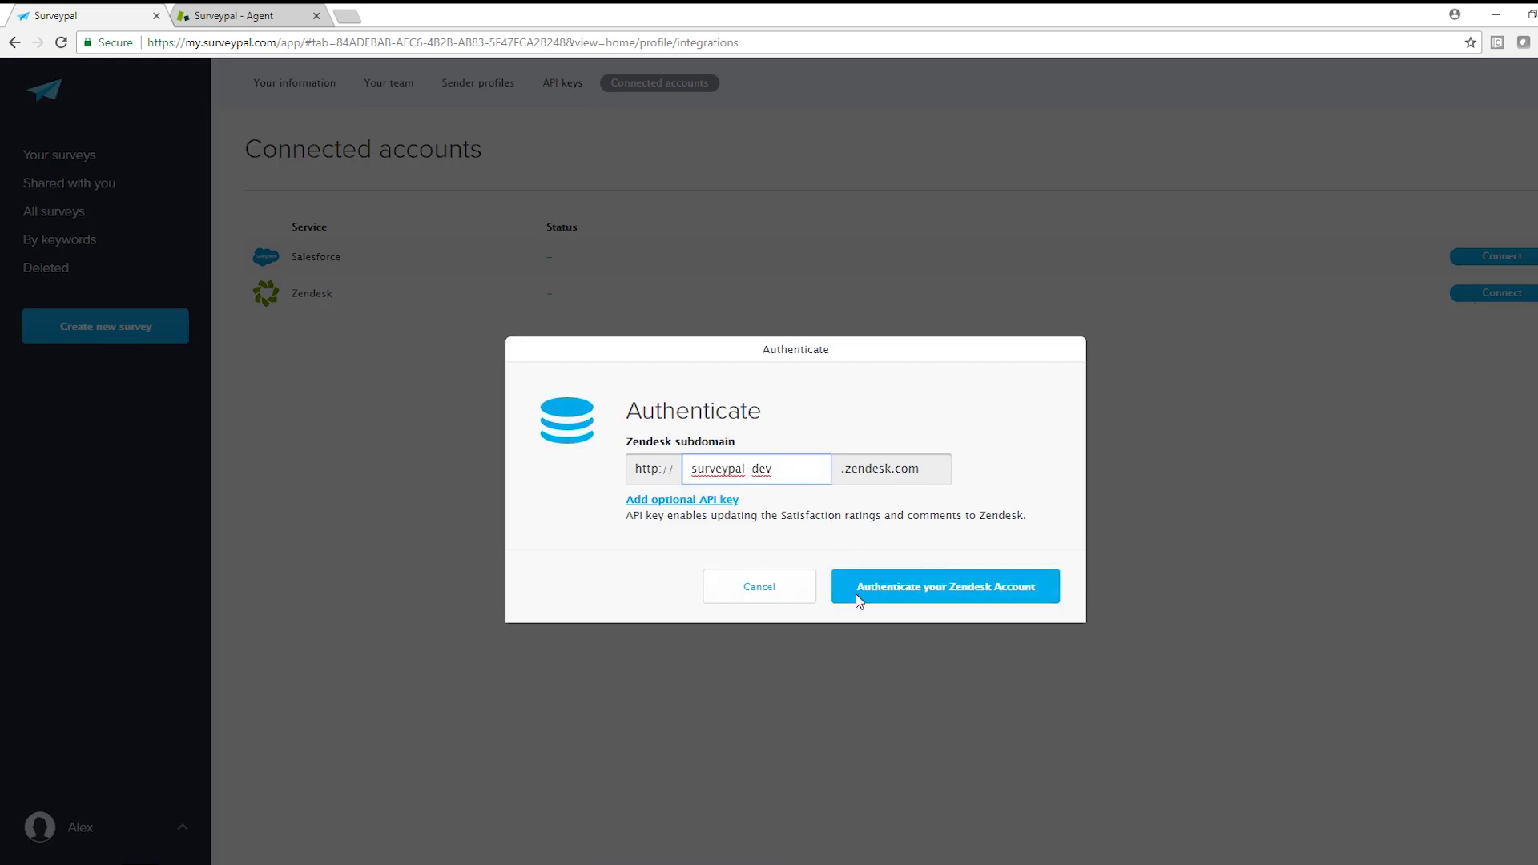
pyautogui.click(881, 585)
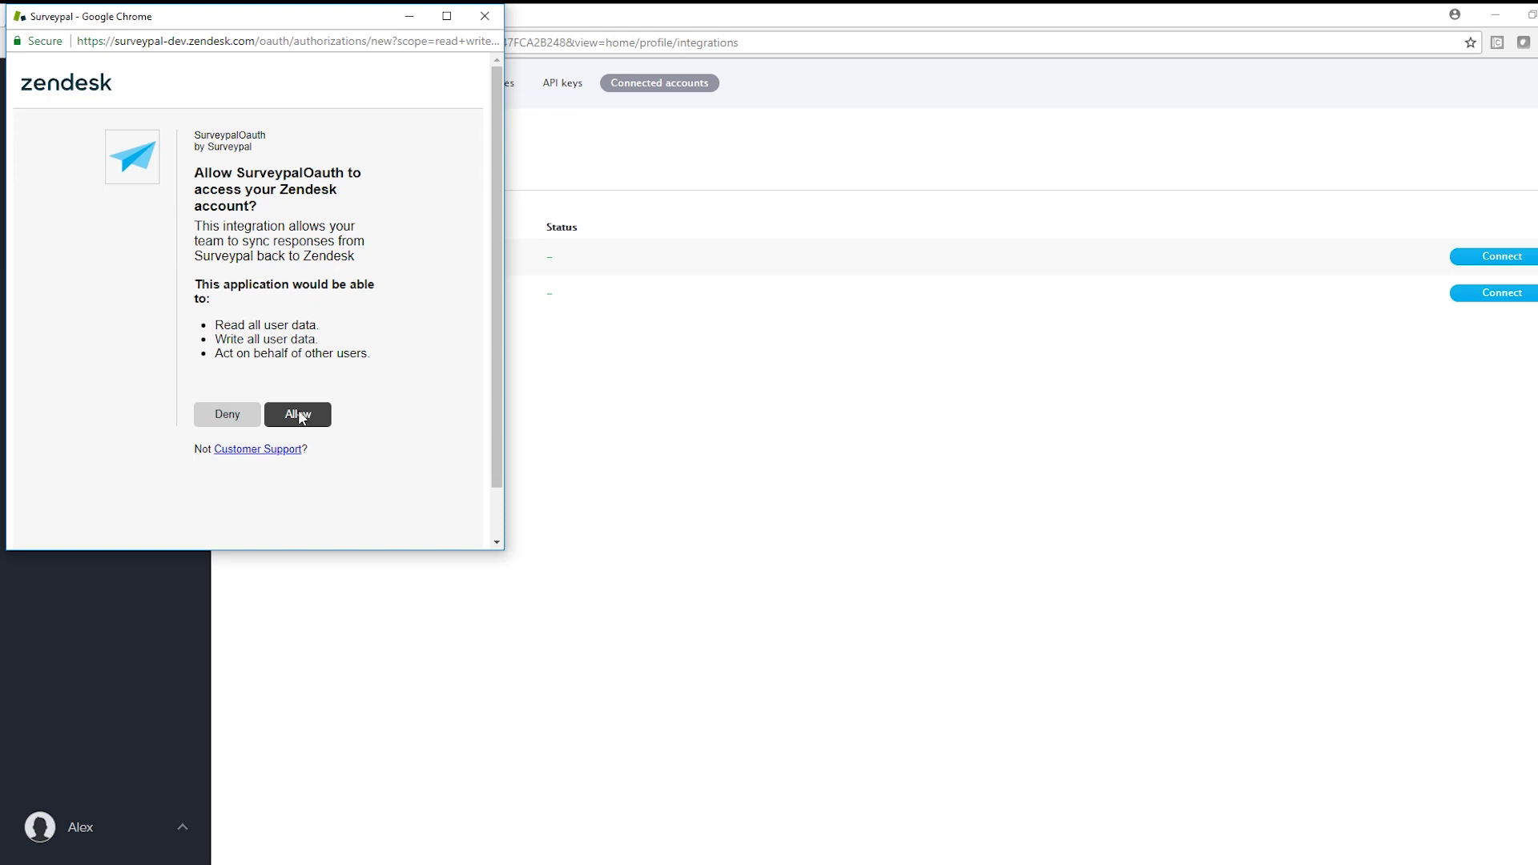
# Allow Surveypal access in Zendesk and confirm Zendesk shows as connected under Connected accounts
pyautogui.click(298, 416)
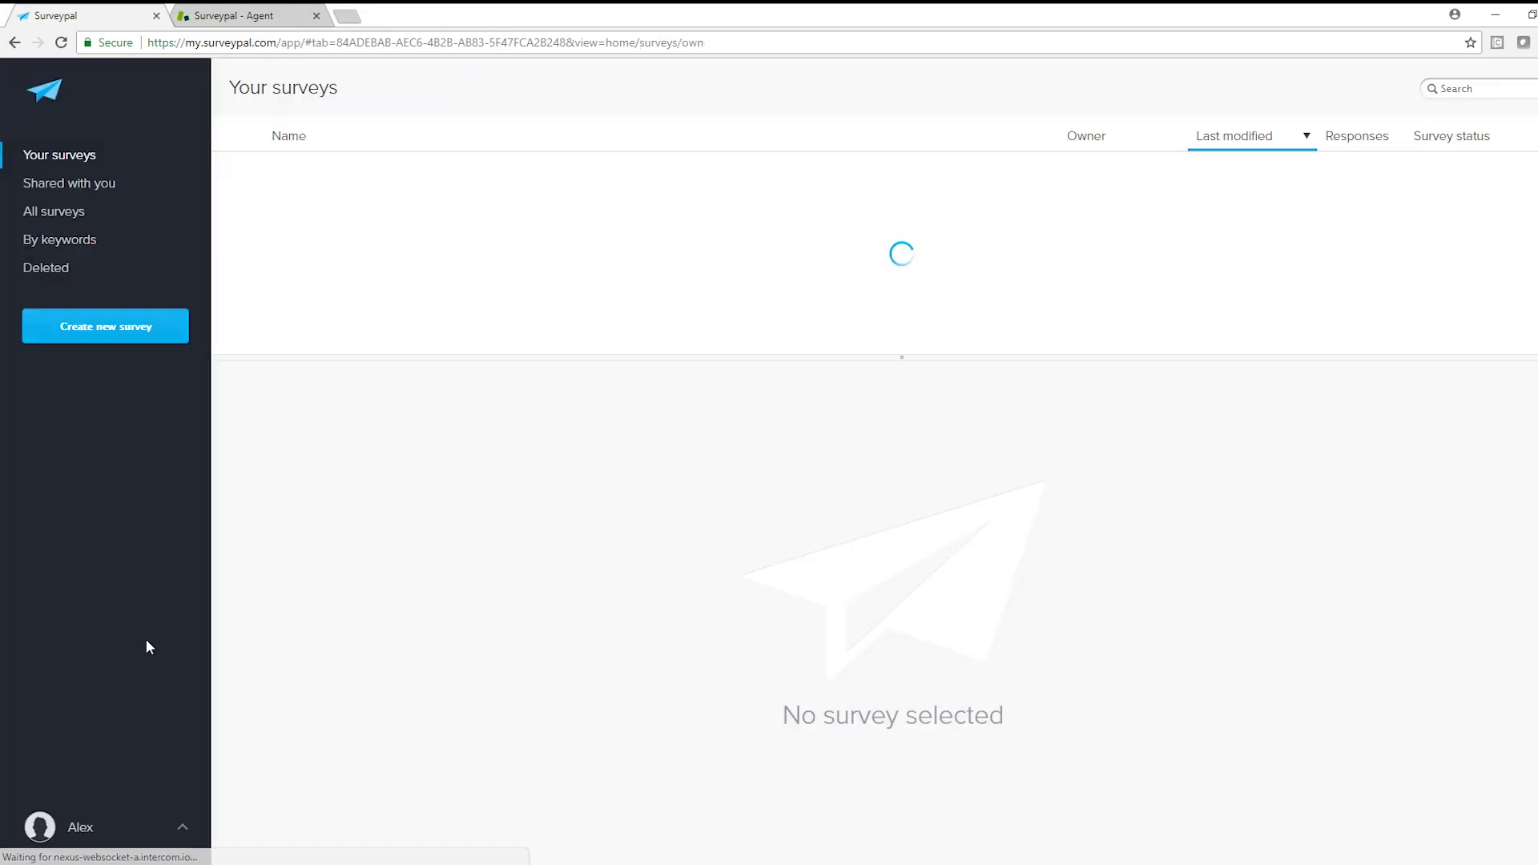
pyautogui.click(181, 825)
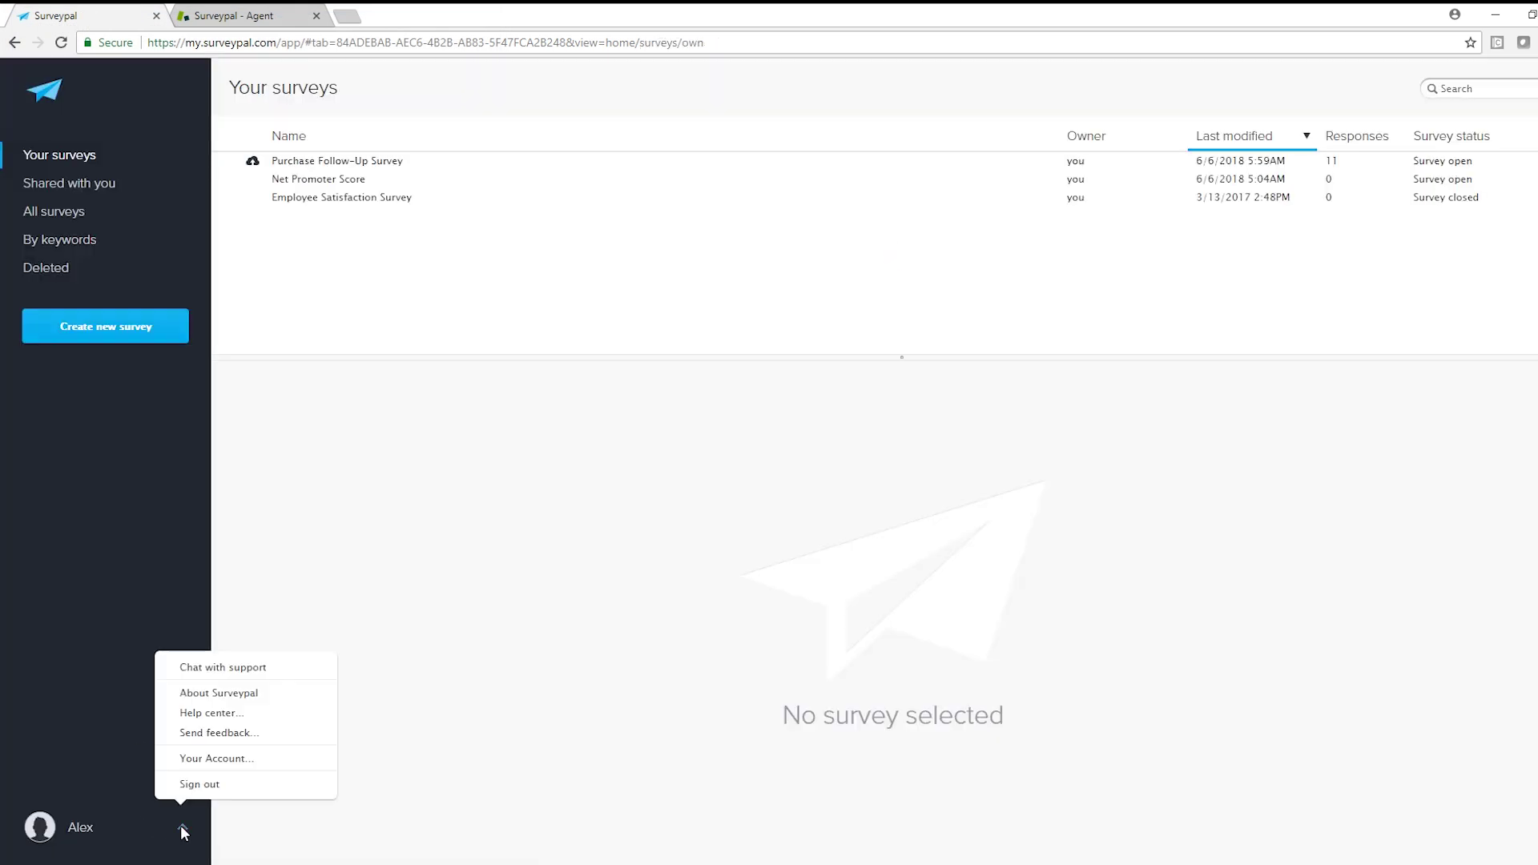
pyautogui.click(226, 759)
pyautogui.click(657, 81)
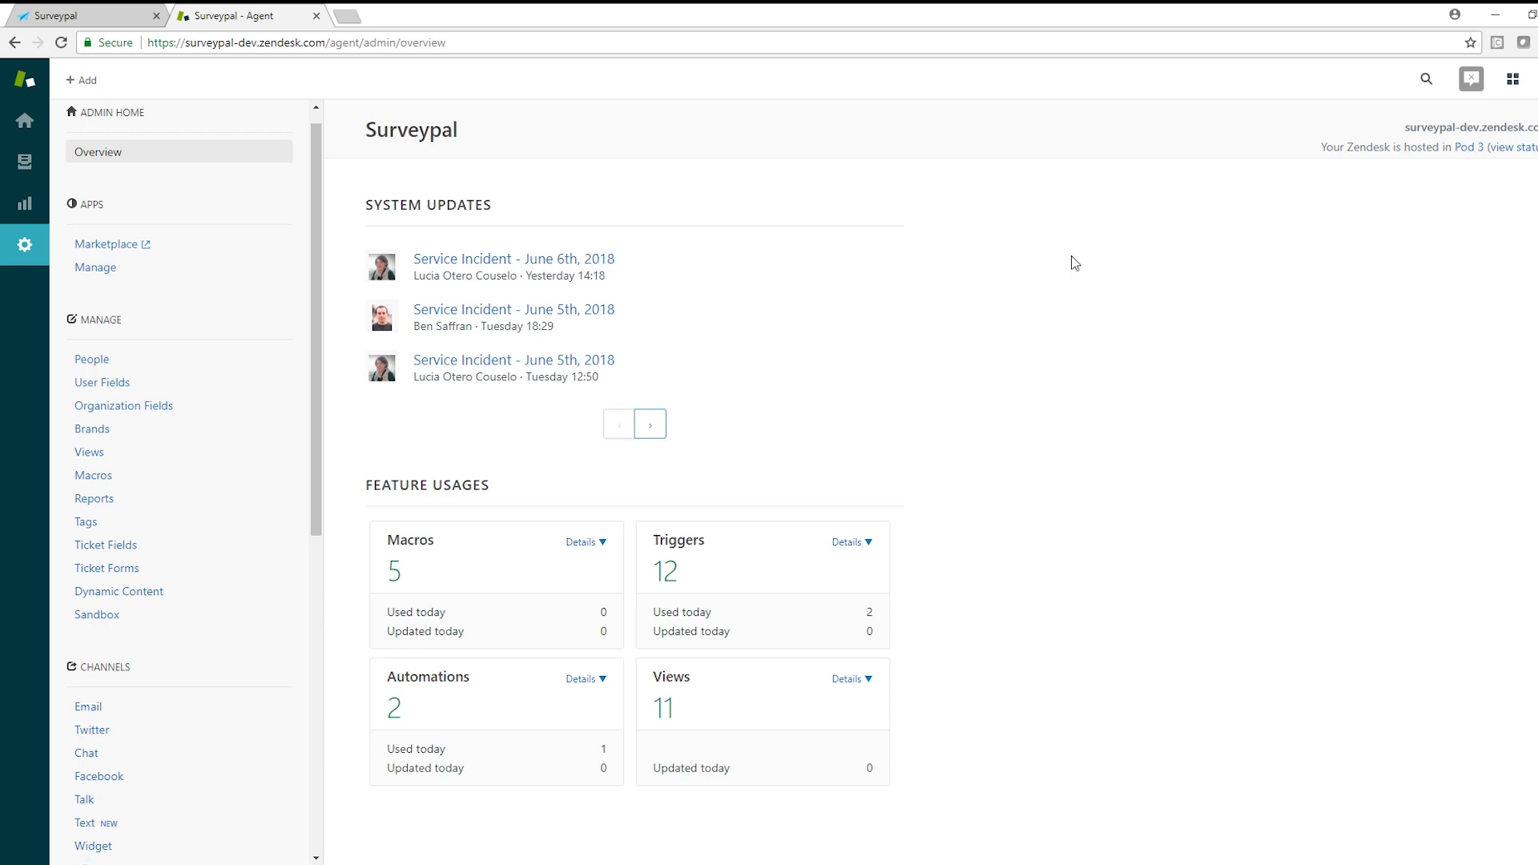
# Add a new Numeric ticket field from Zendesk's Ticket Fields list
pyautogui.click(107, 547)
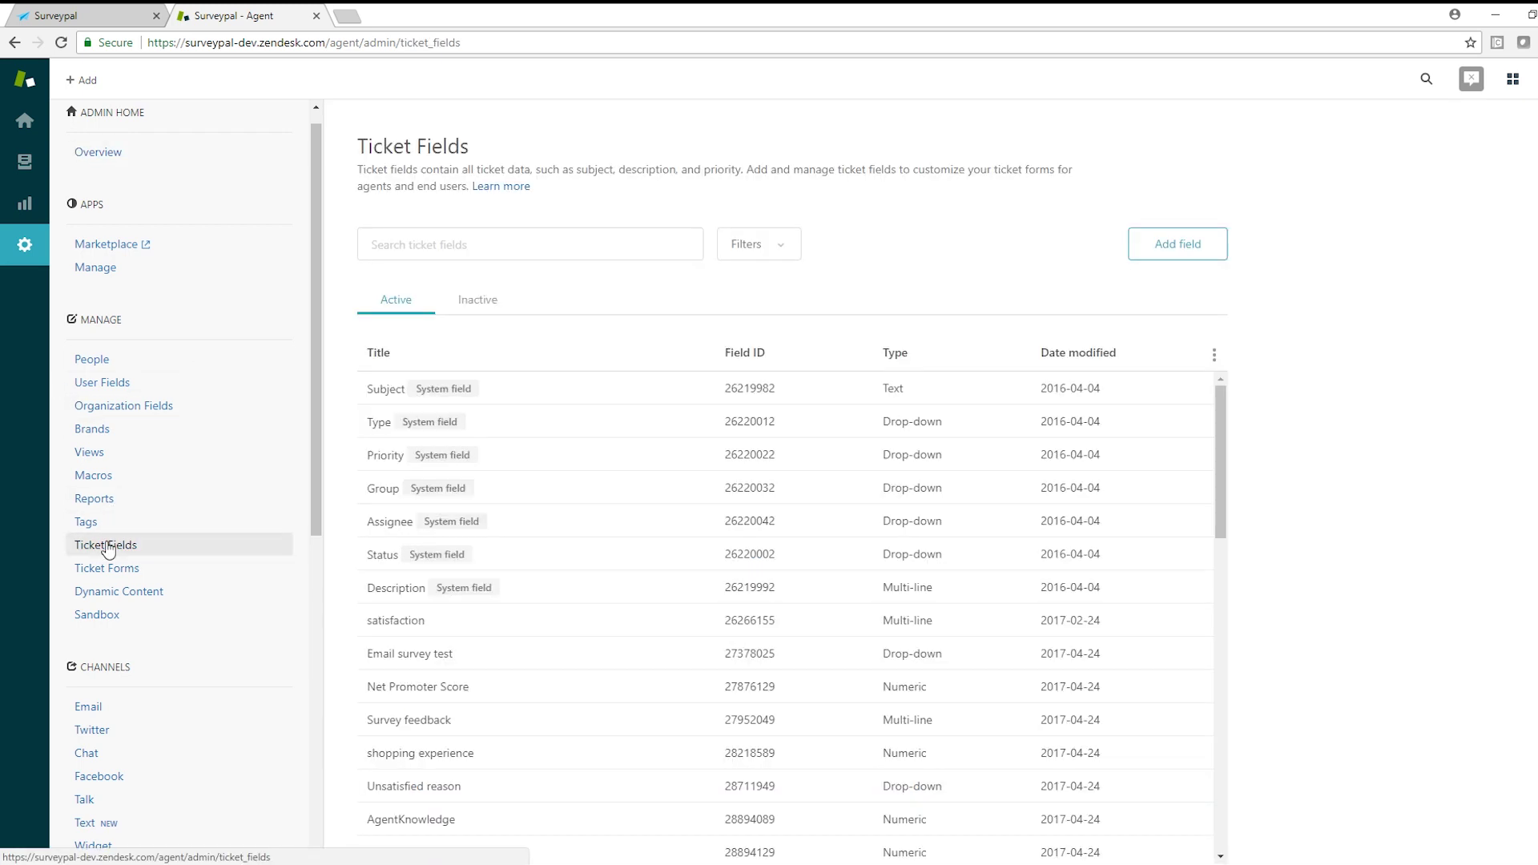
pyautogui.click(1187, 249)
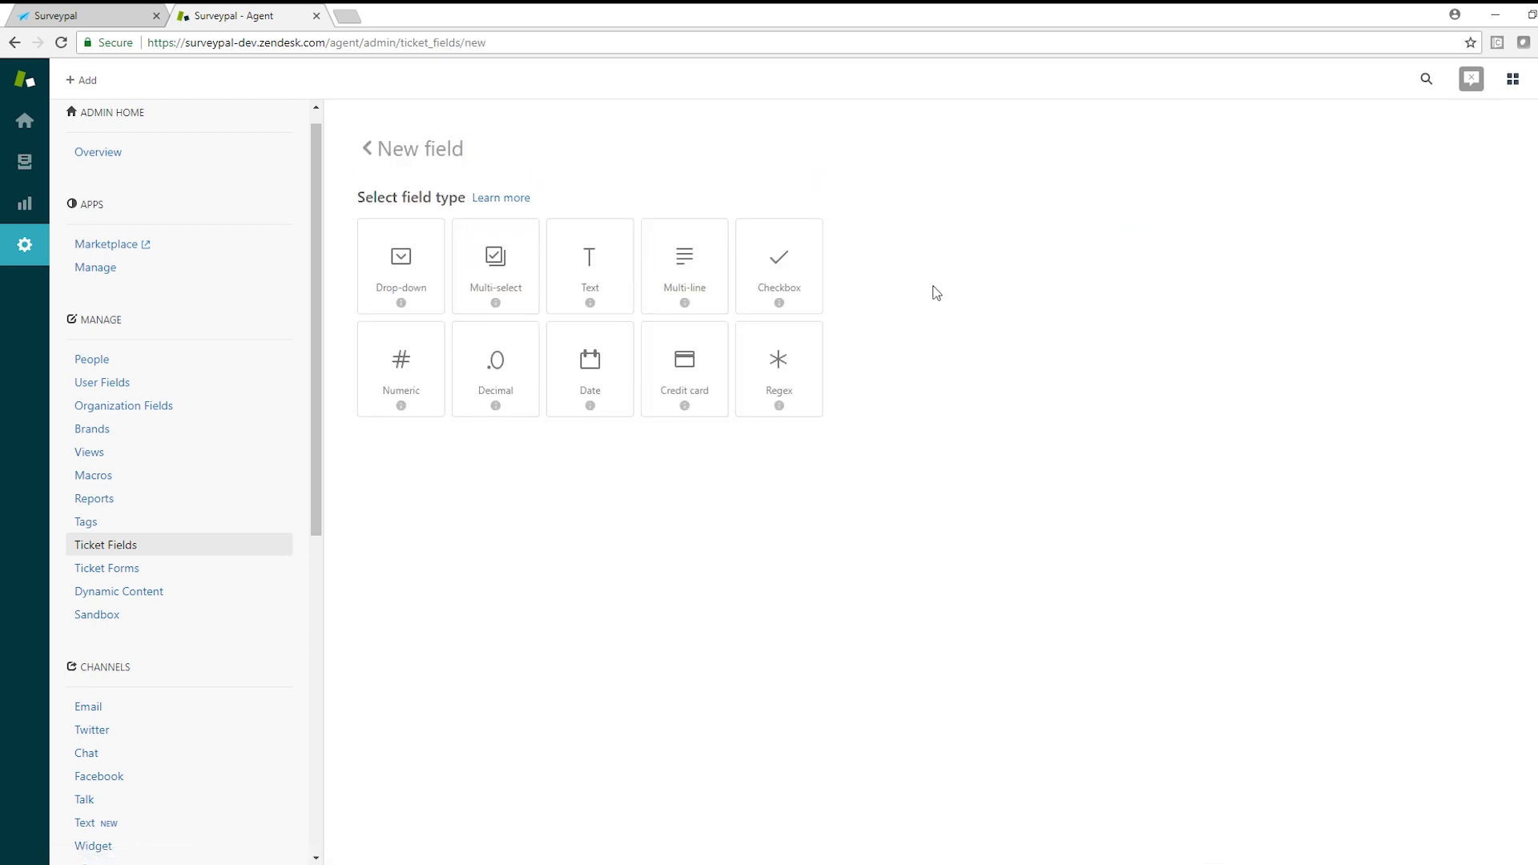
pyautogui.click(422, 357)
# Give the field description and agent title 'Net Promoter Score' and save it
pyautogui.click(501, 466)
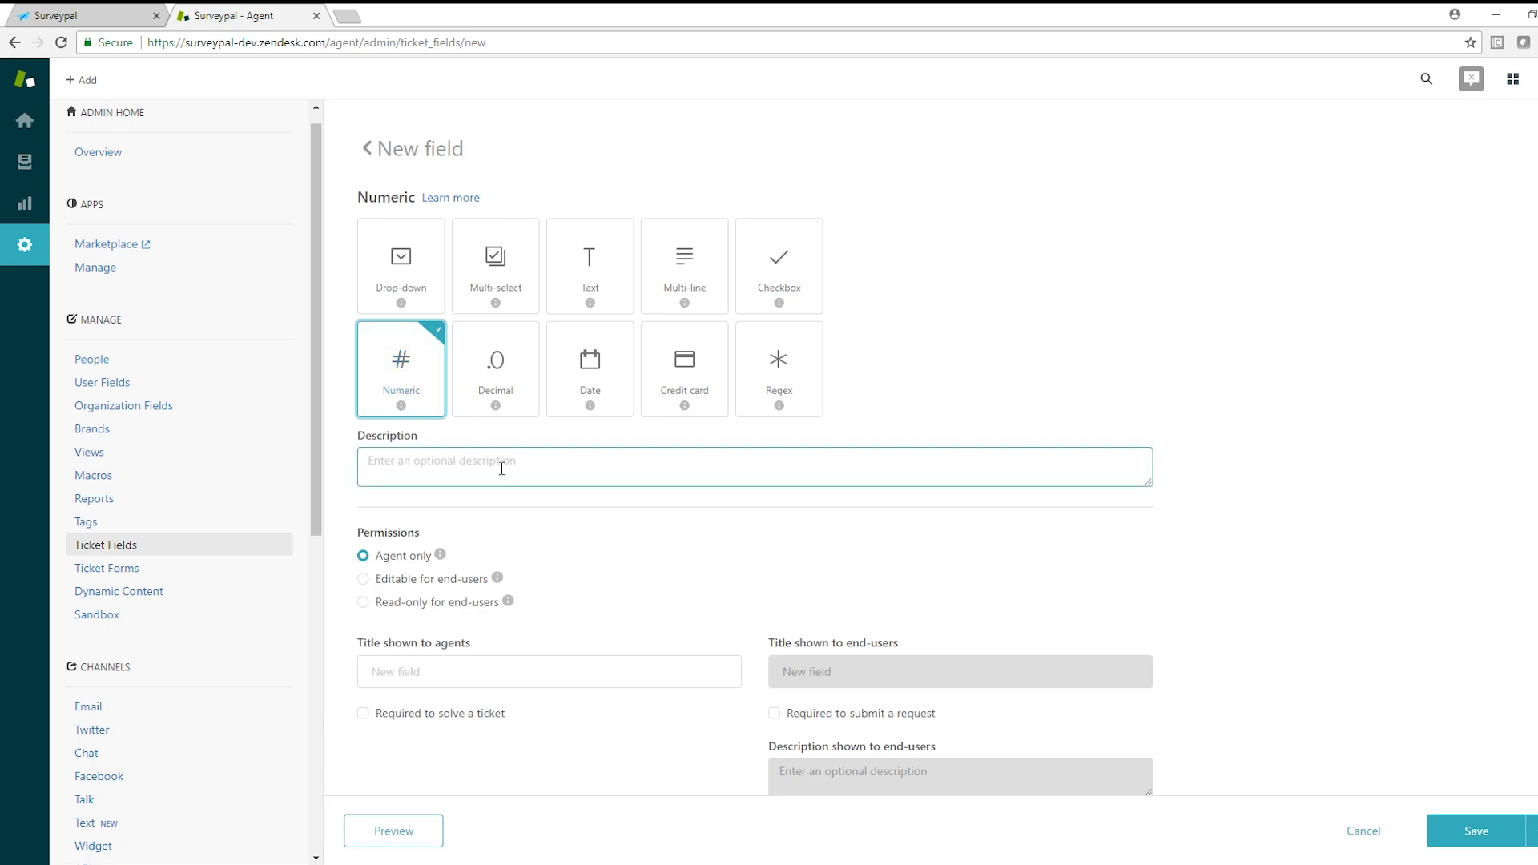
pyautogui.write('Net Promoter Score')
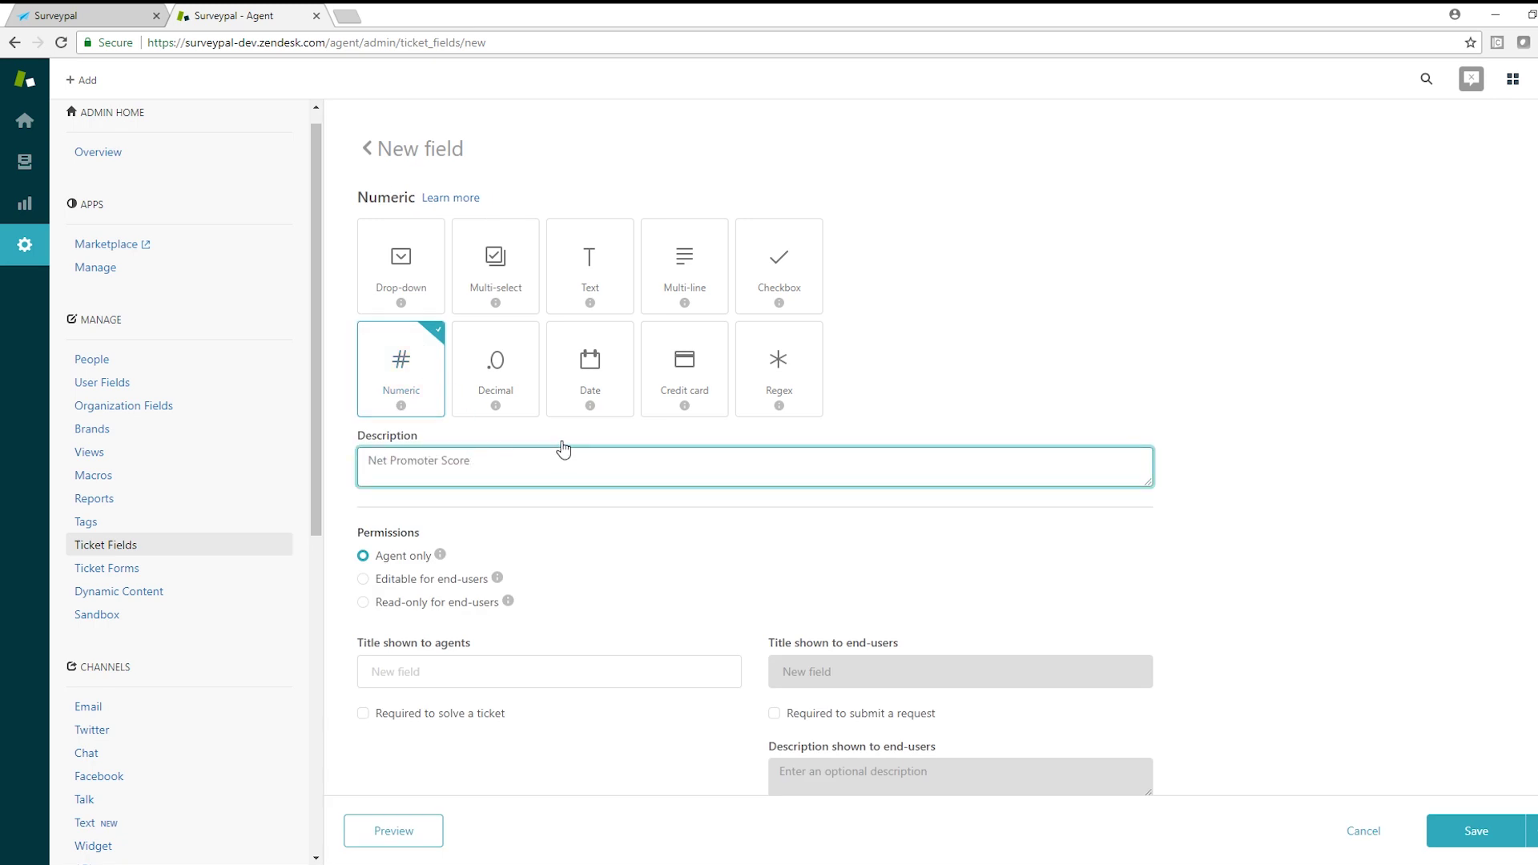
pyautogui.click(576, 675)
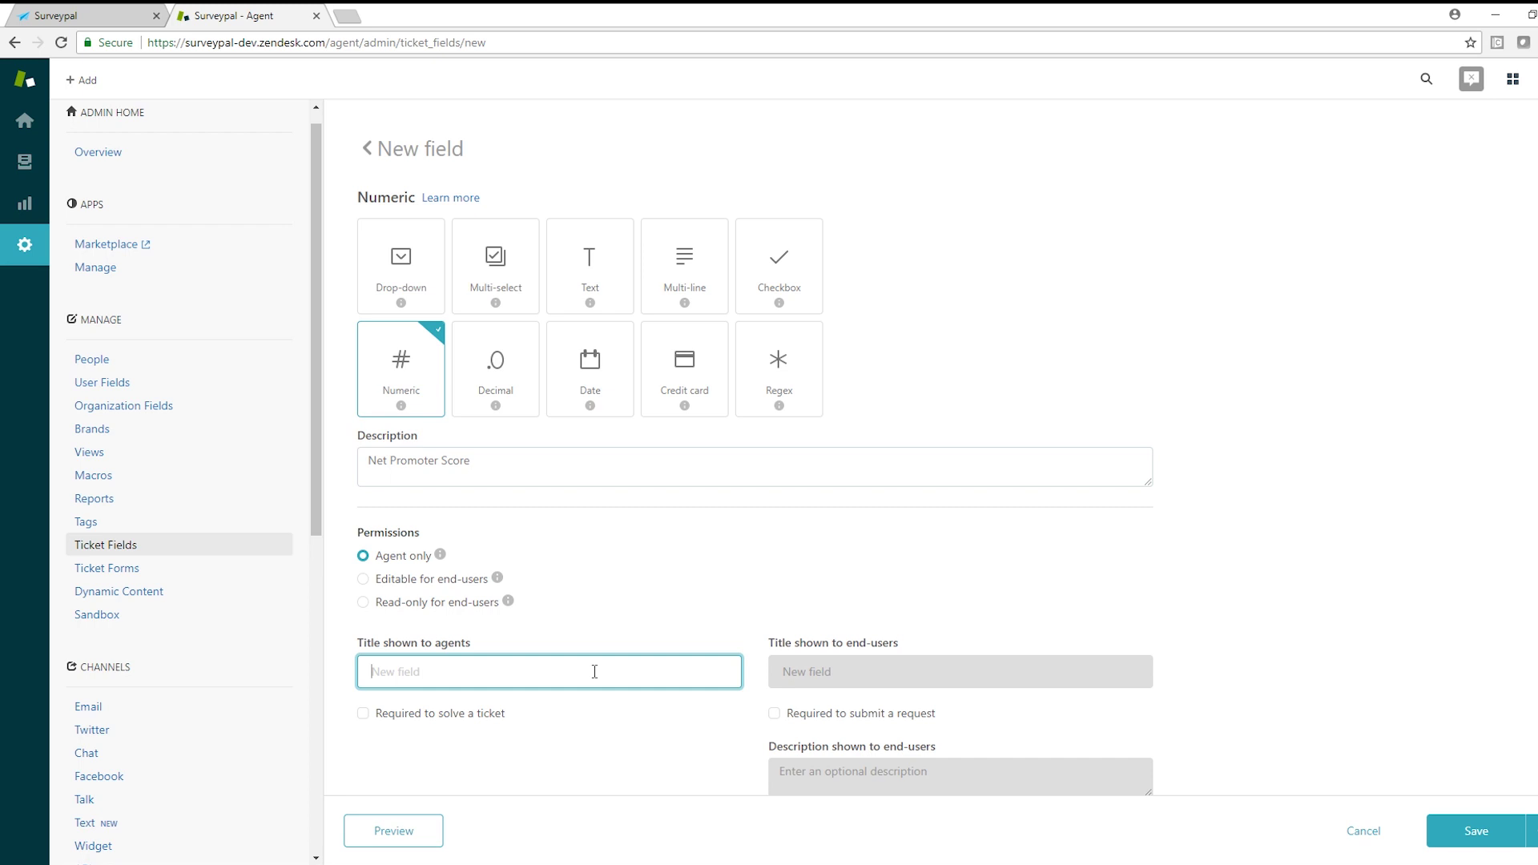
pyautogui.write('Net Promoter Score')
pyautogui.click(1499, 842)
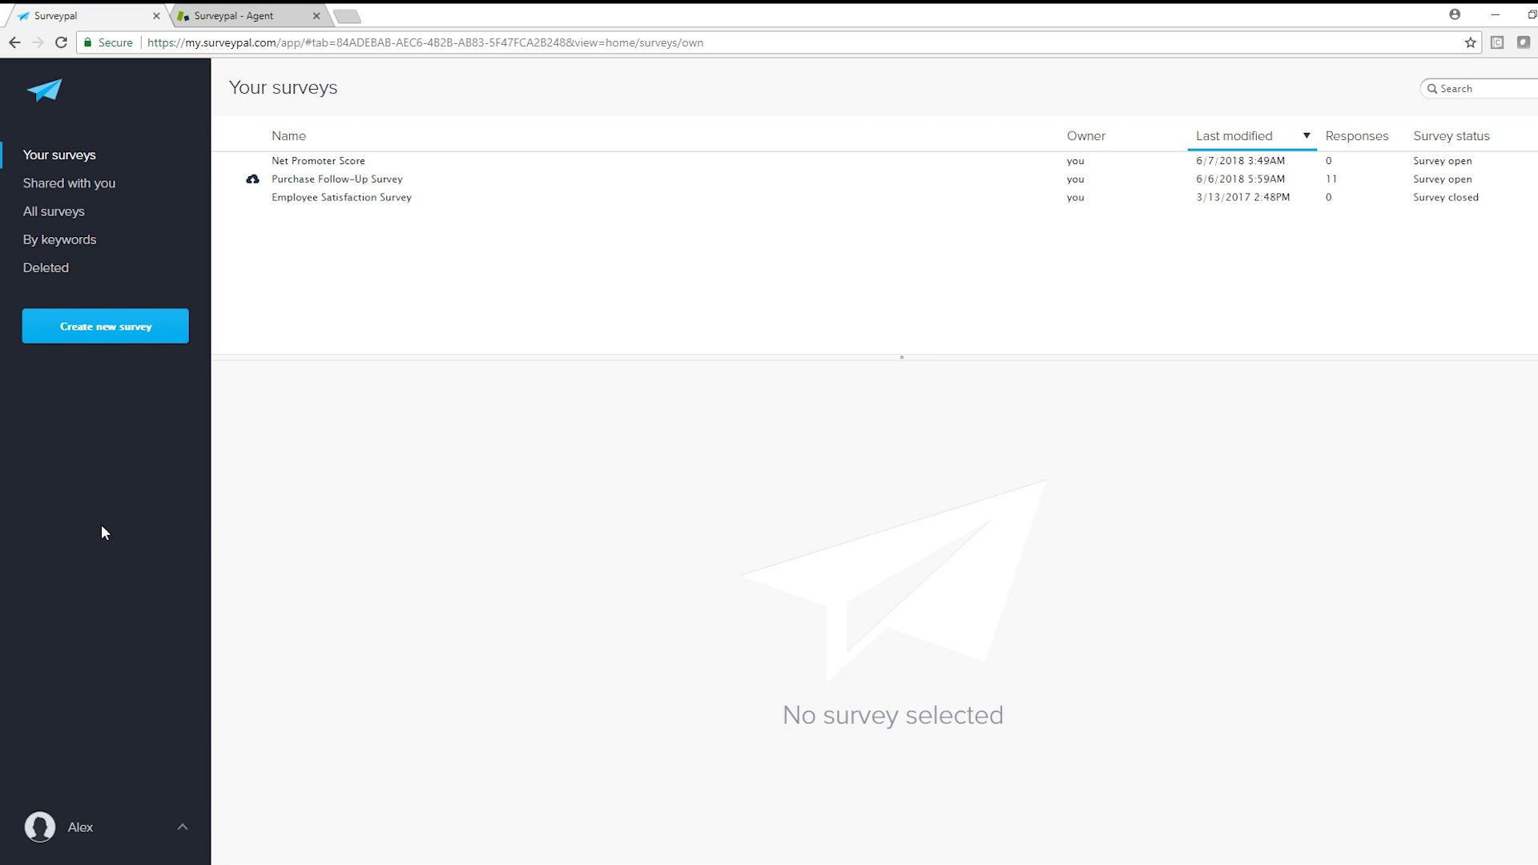
# Reach the Zendesk integration configuration under the NPS survey's Distribute settings
pyautogui.click(350, 160)
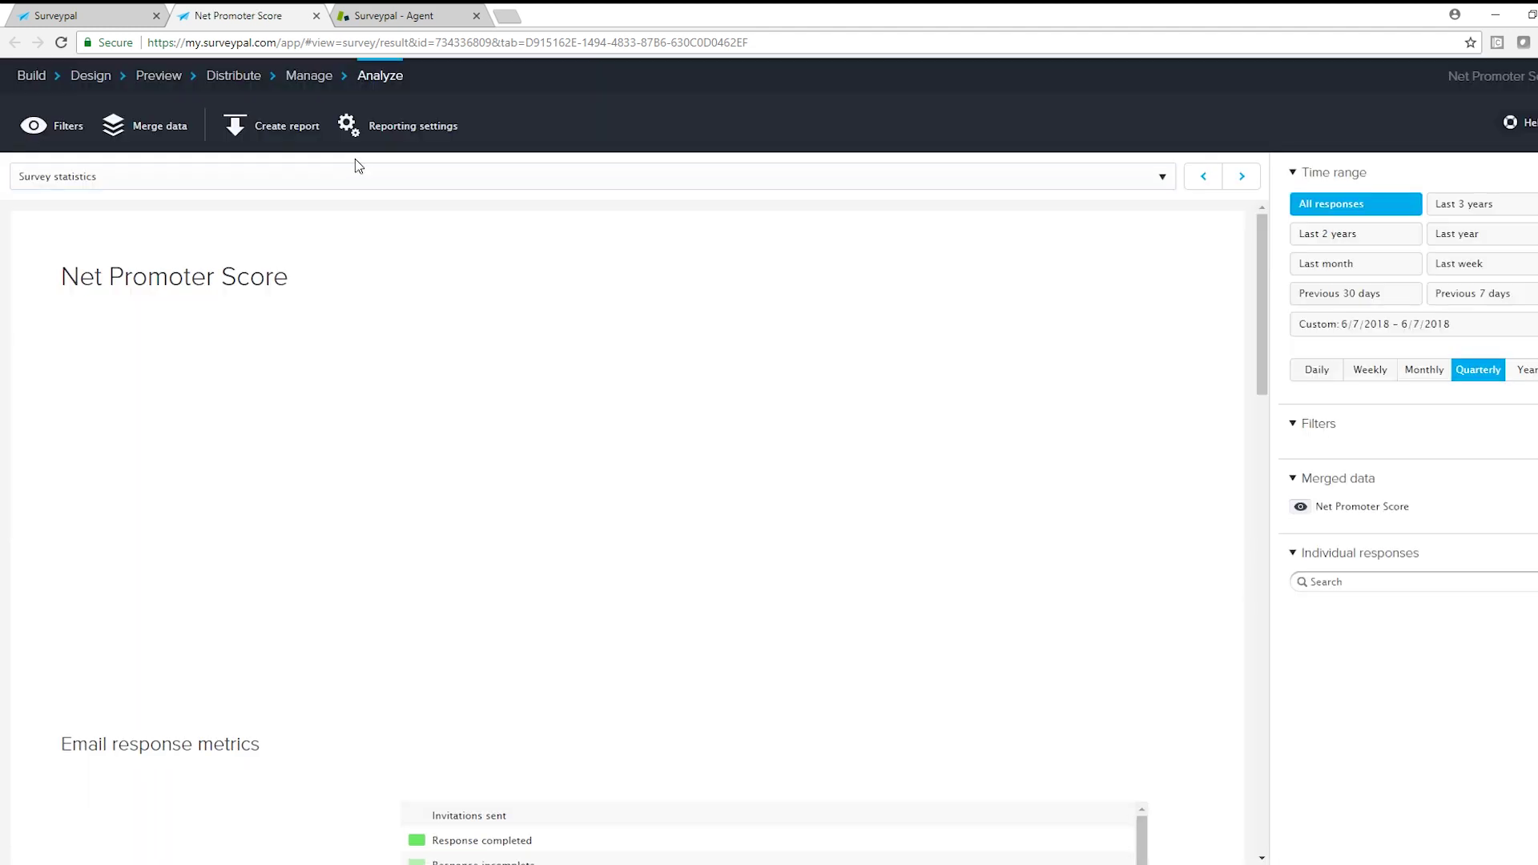
pyautogui.click(243, 73)
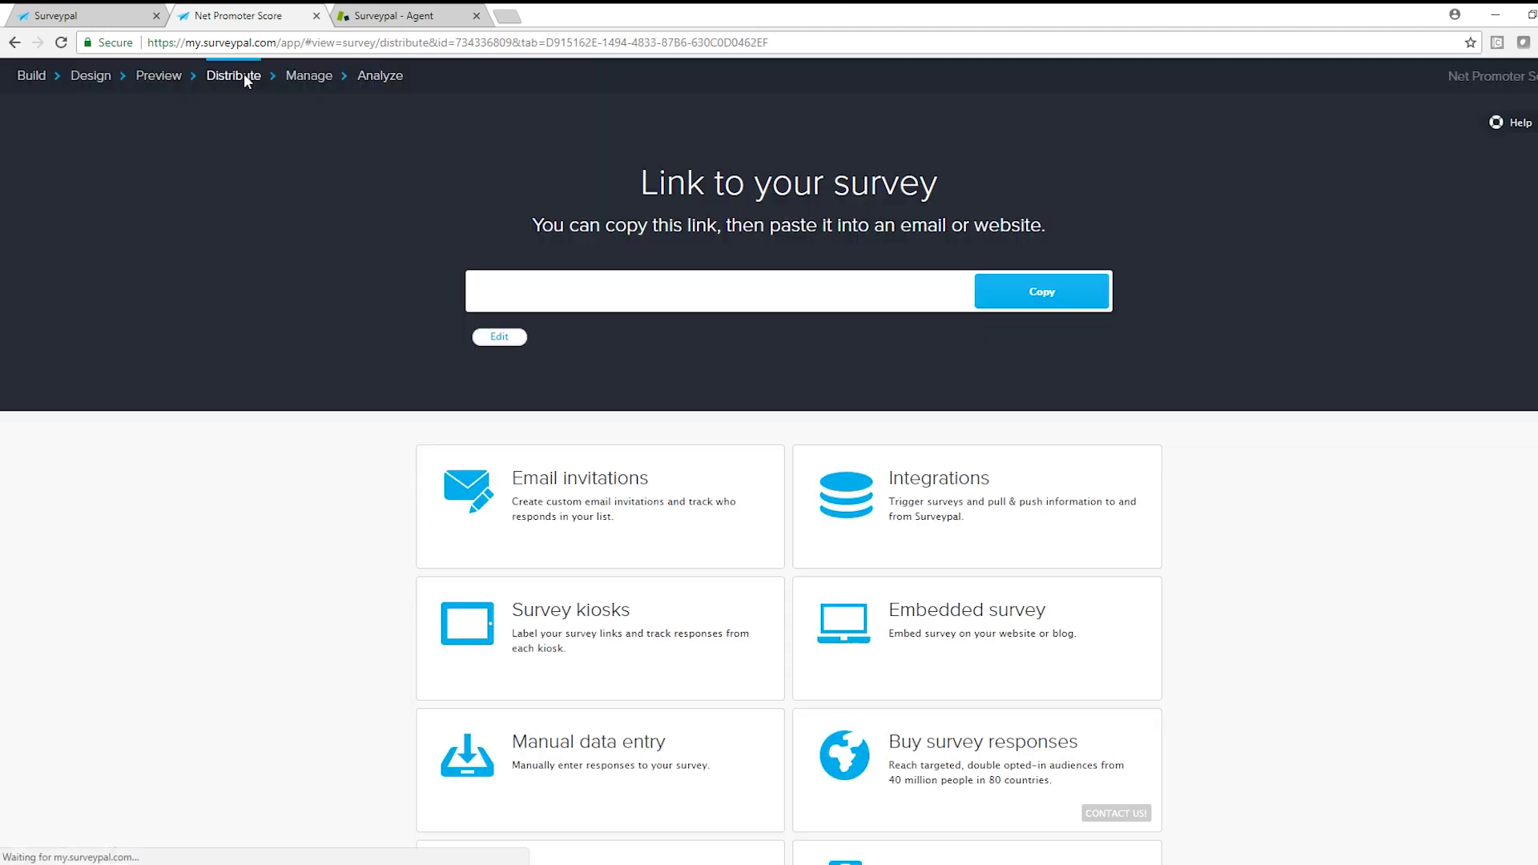
pyautogui.click(1061, 470)
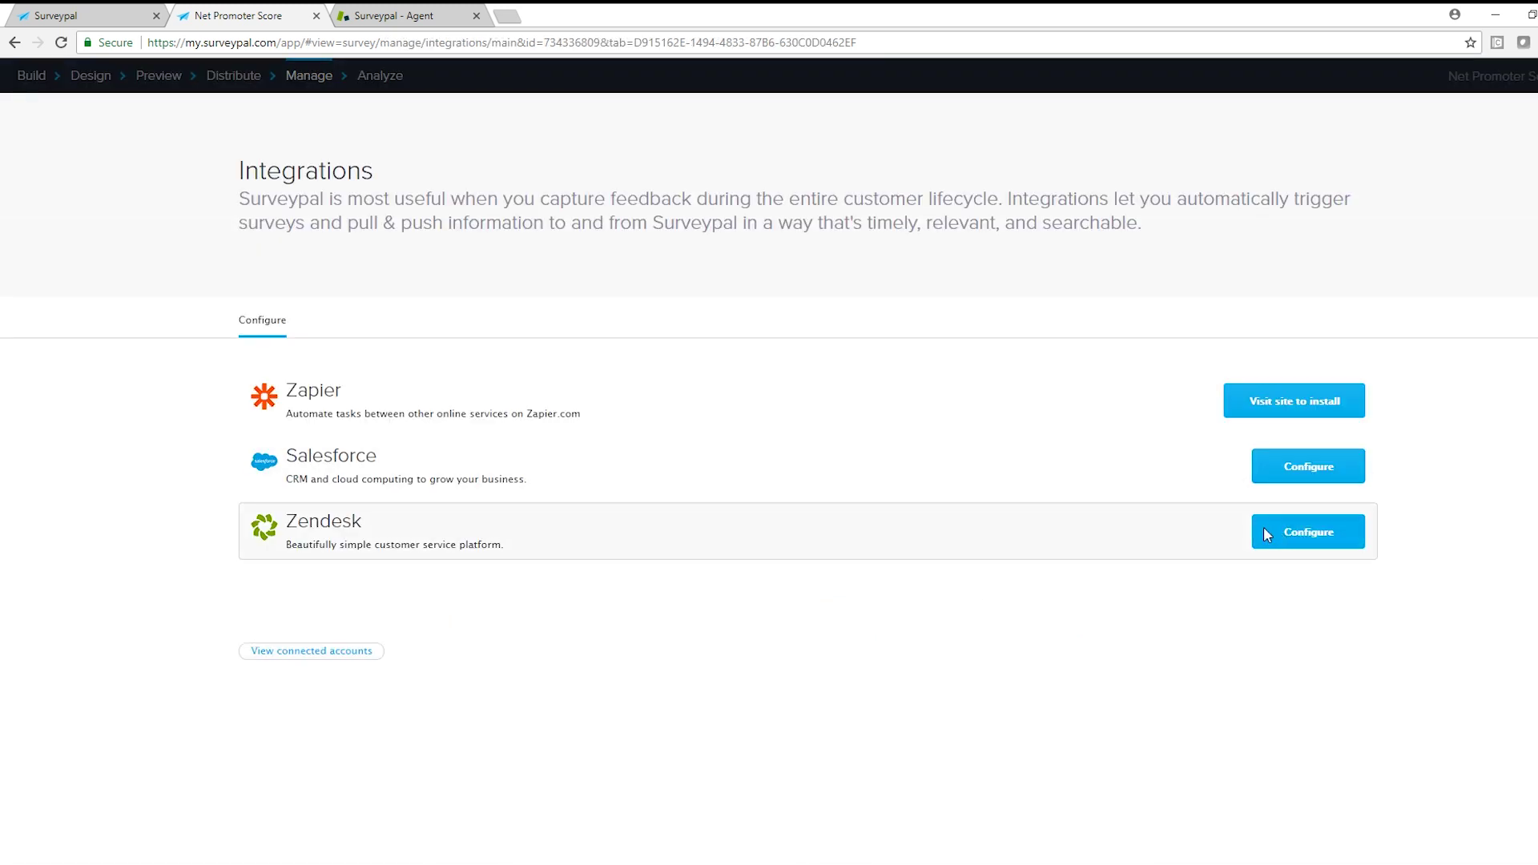
pyautogui.click(1263, 534)
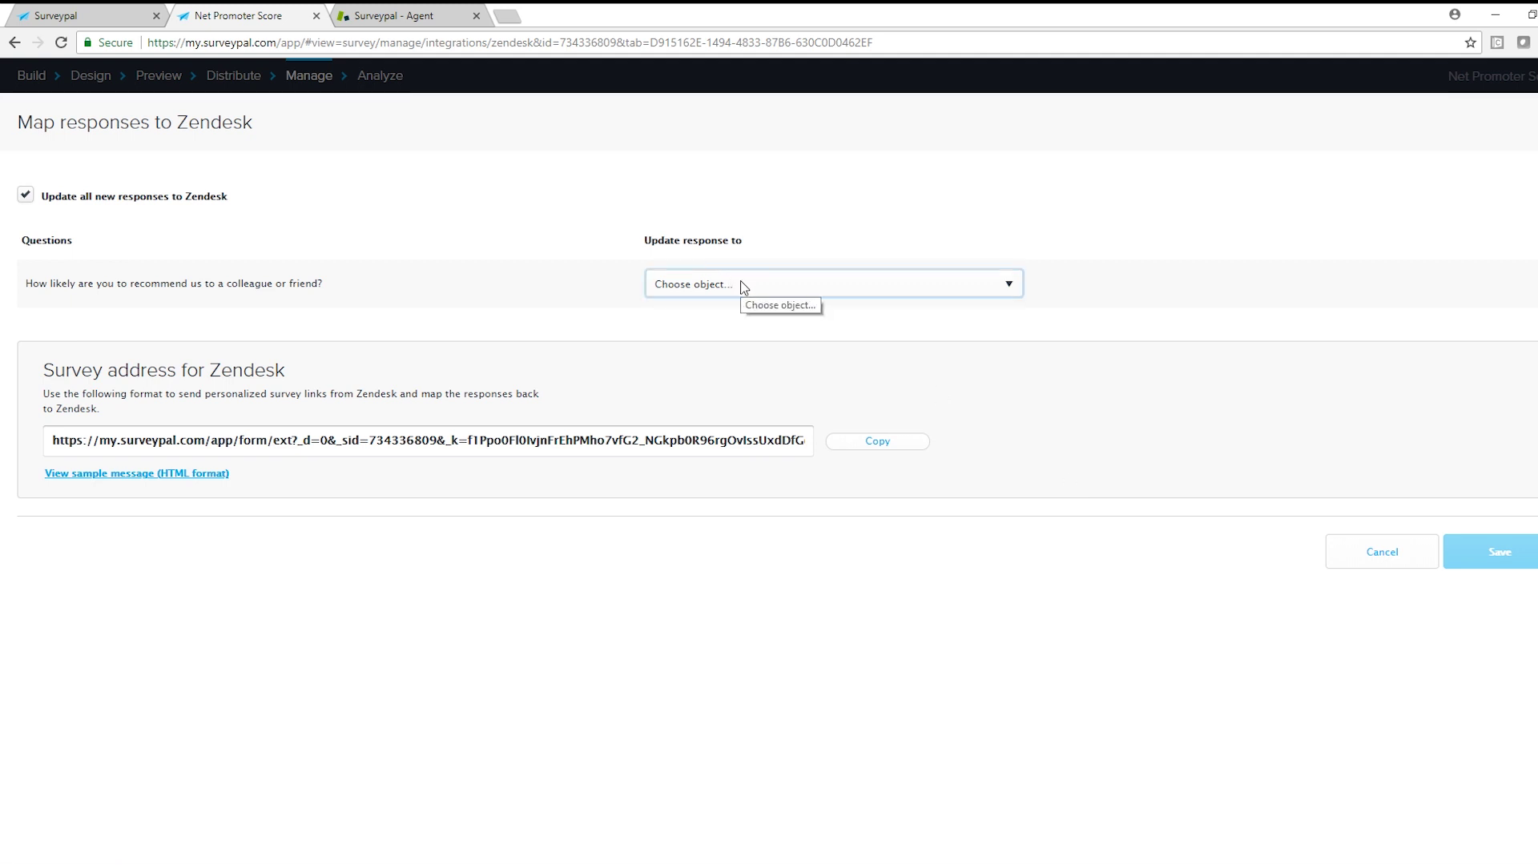
# Map the recommend answer to the Zendesk Ticket's Net Promoter Score field
pyautogui.click(769, 295)
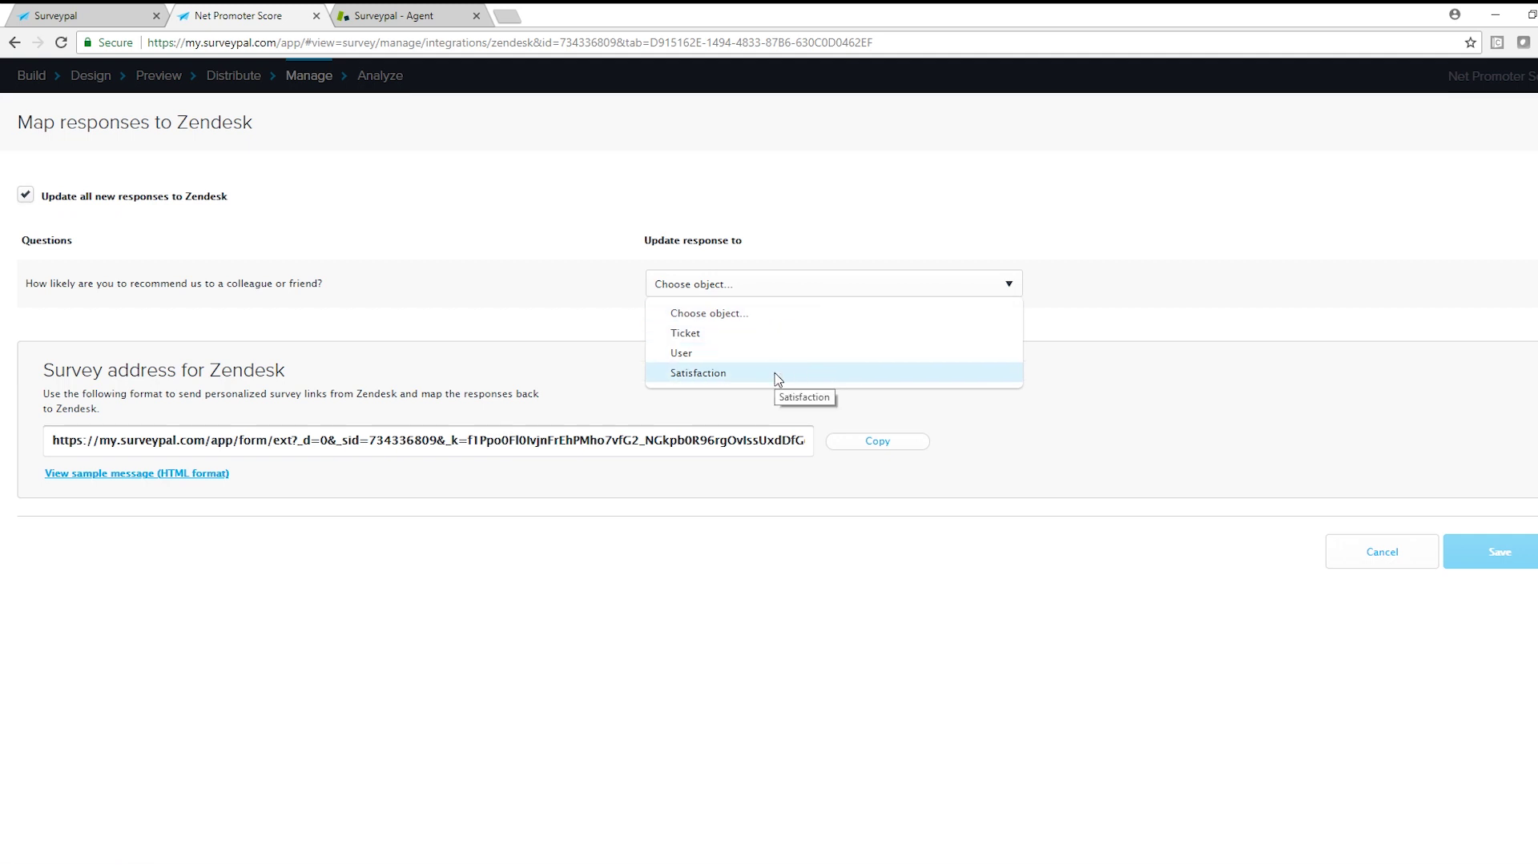
pyautogui.click(782, 336)
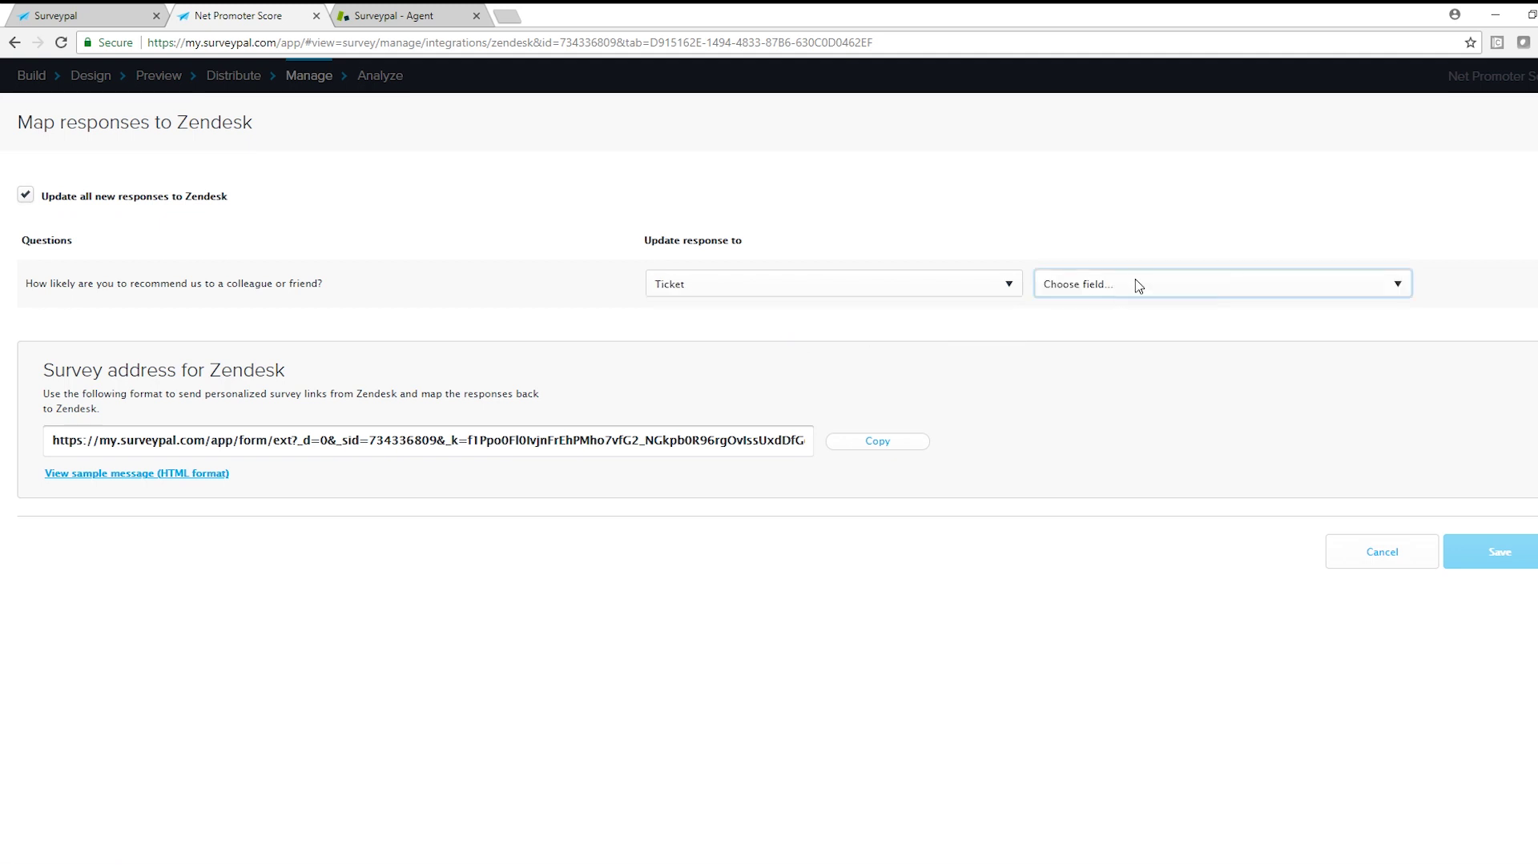
pyautogui.click(1137, 281)
pyautogui.scroll(-5, 1148, 498)
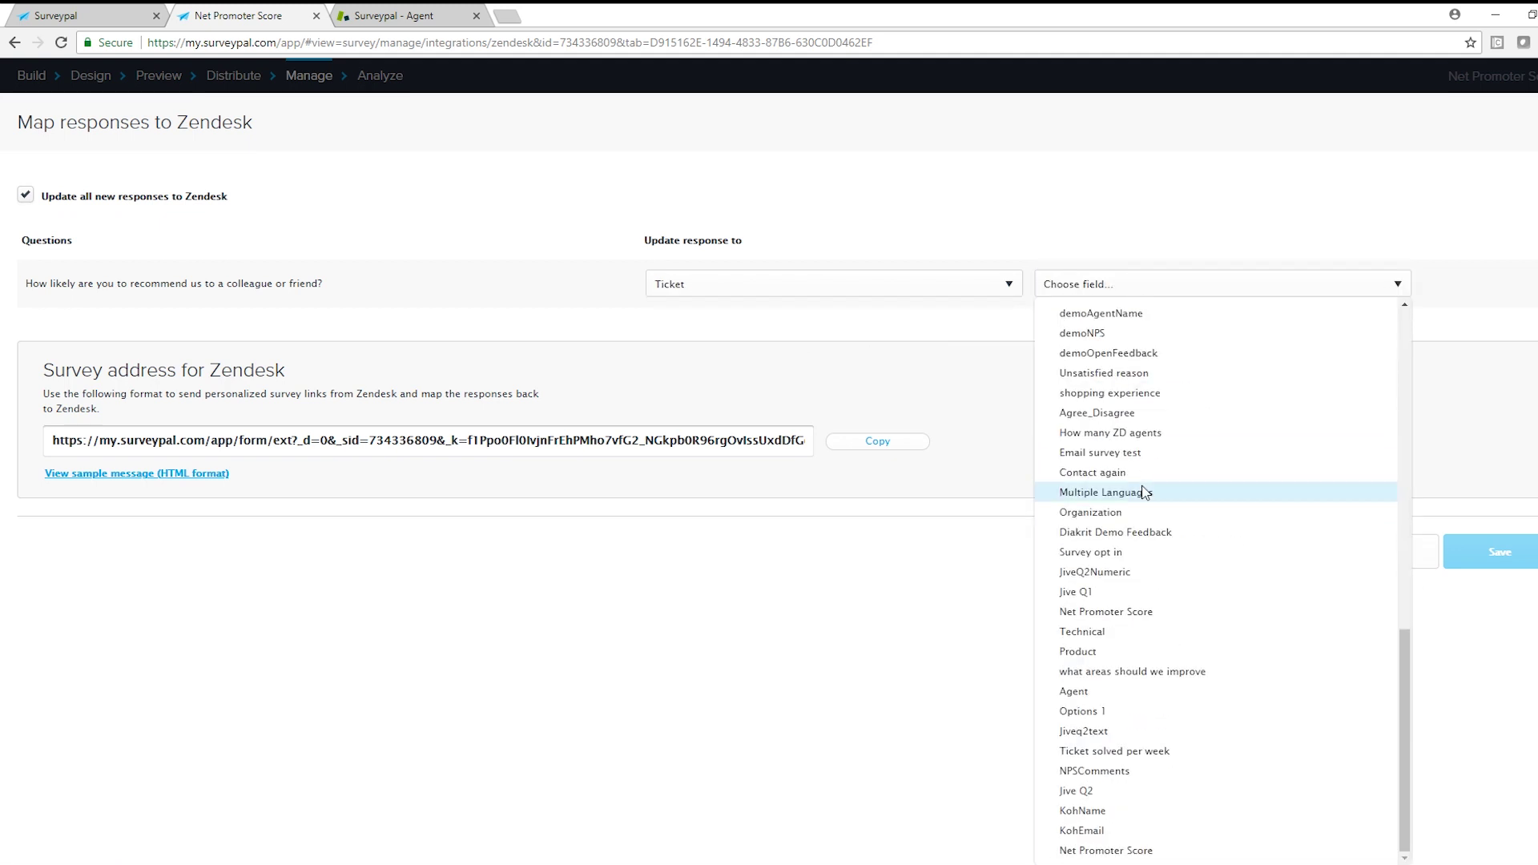
pyautogui.click(1153, 614)
# Show the sample HTML invitation message and copy it
pyautogui.click(141, 478)
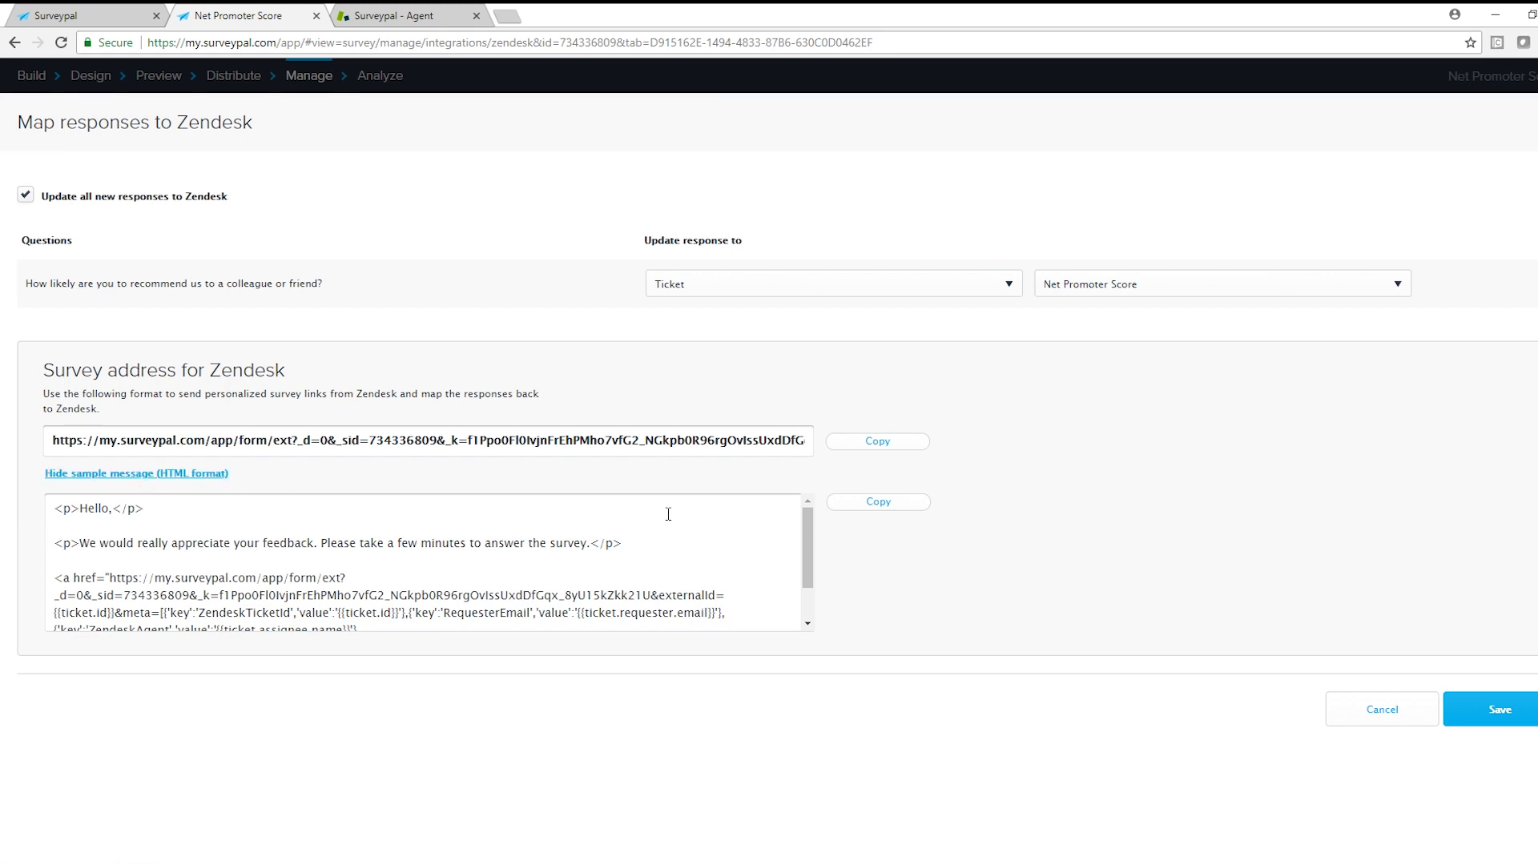
pyautogui.click(880, 502)
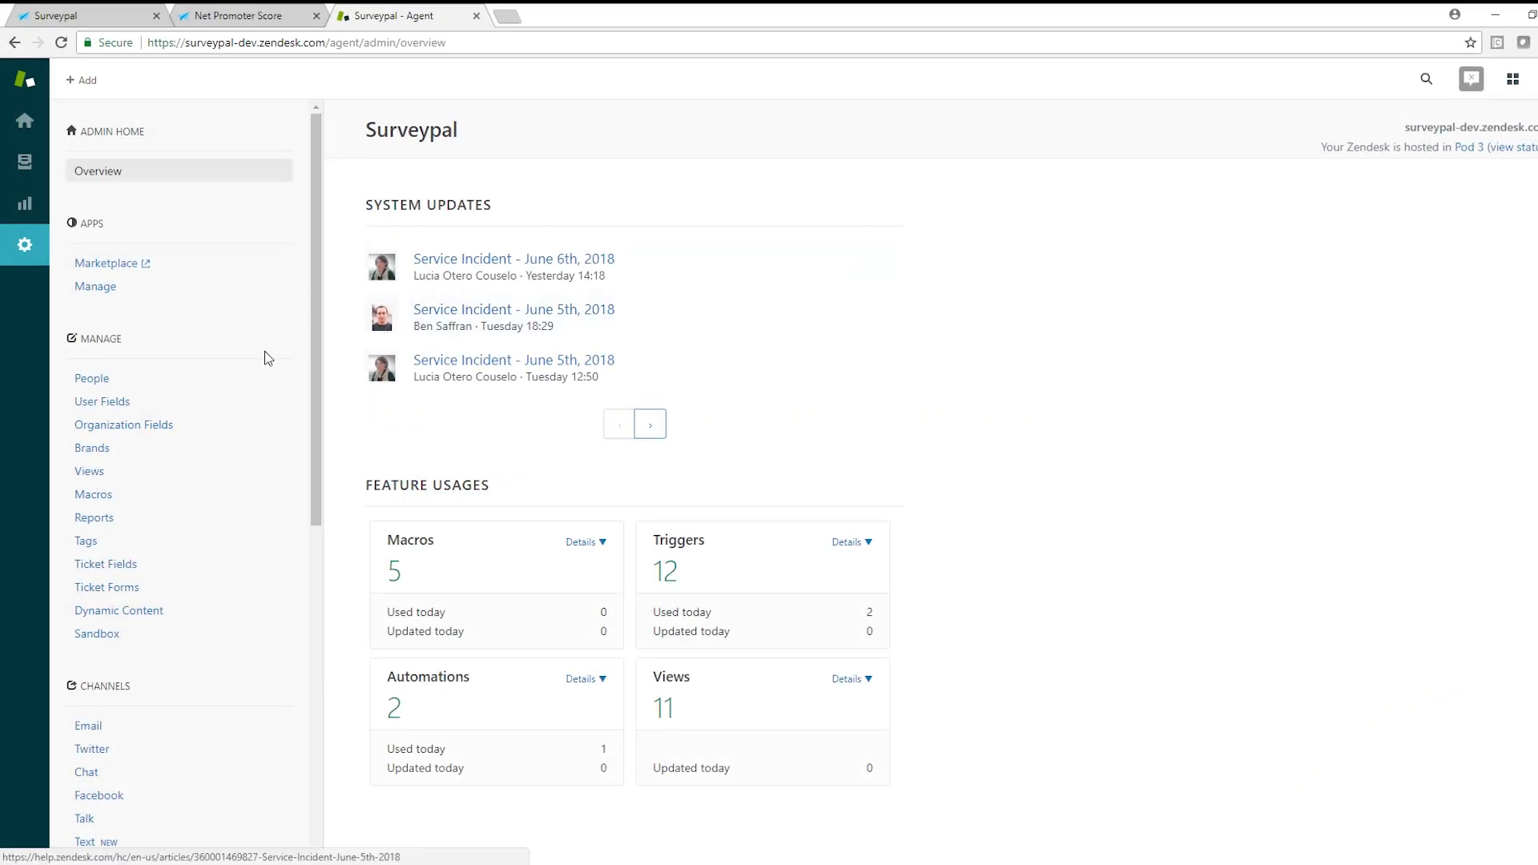
pyautogui.scroll(-1, 203, 380)
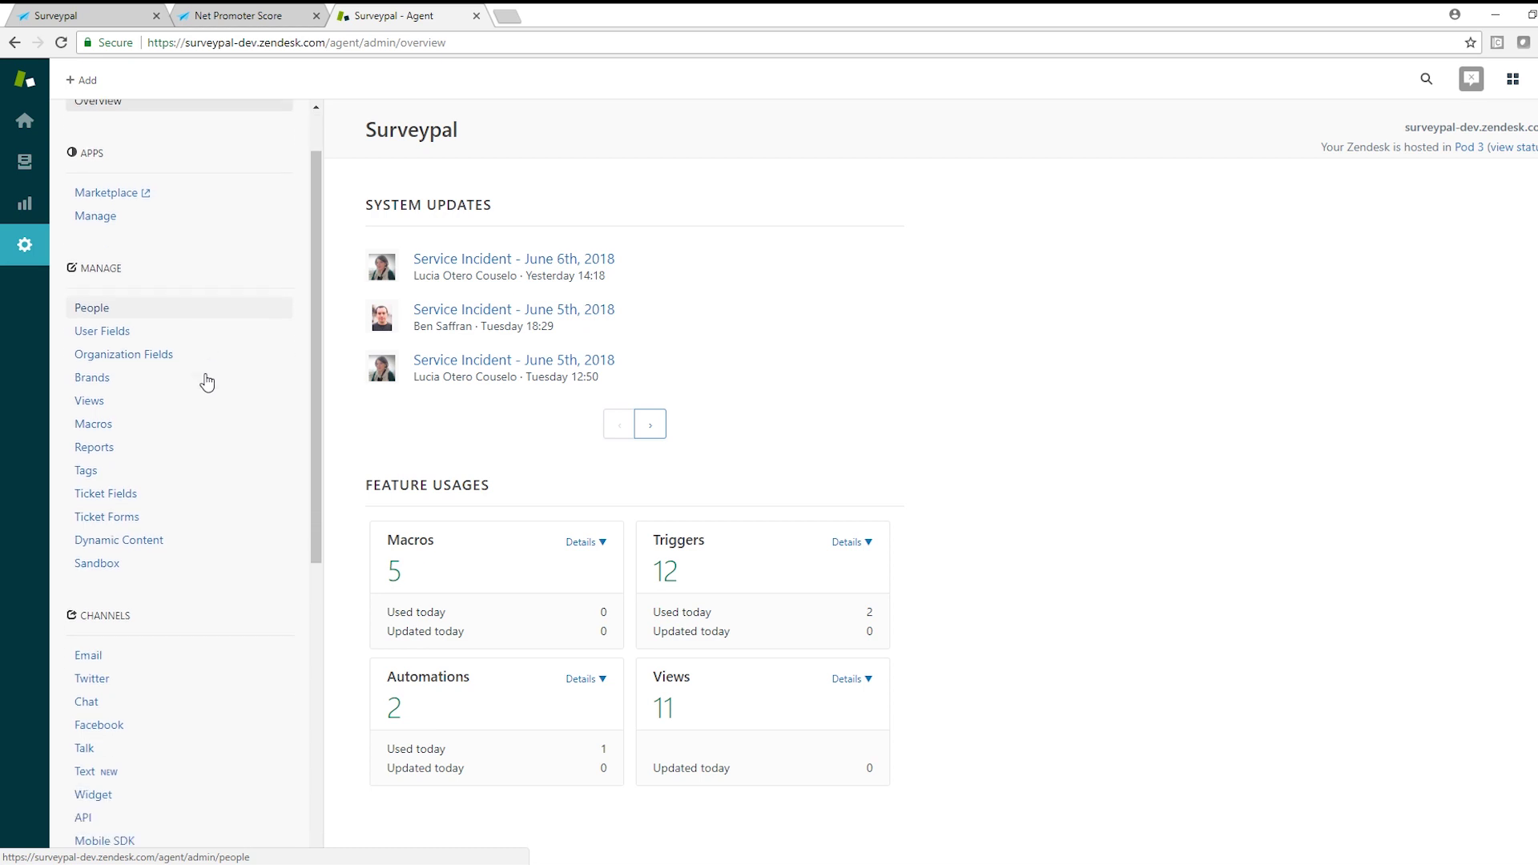
pyautogui.scroll(-3, 202, 381)
pyautogui.scroll(-1, 176, 393)
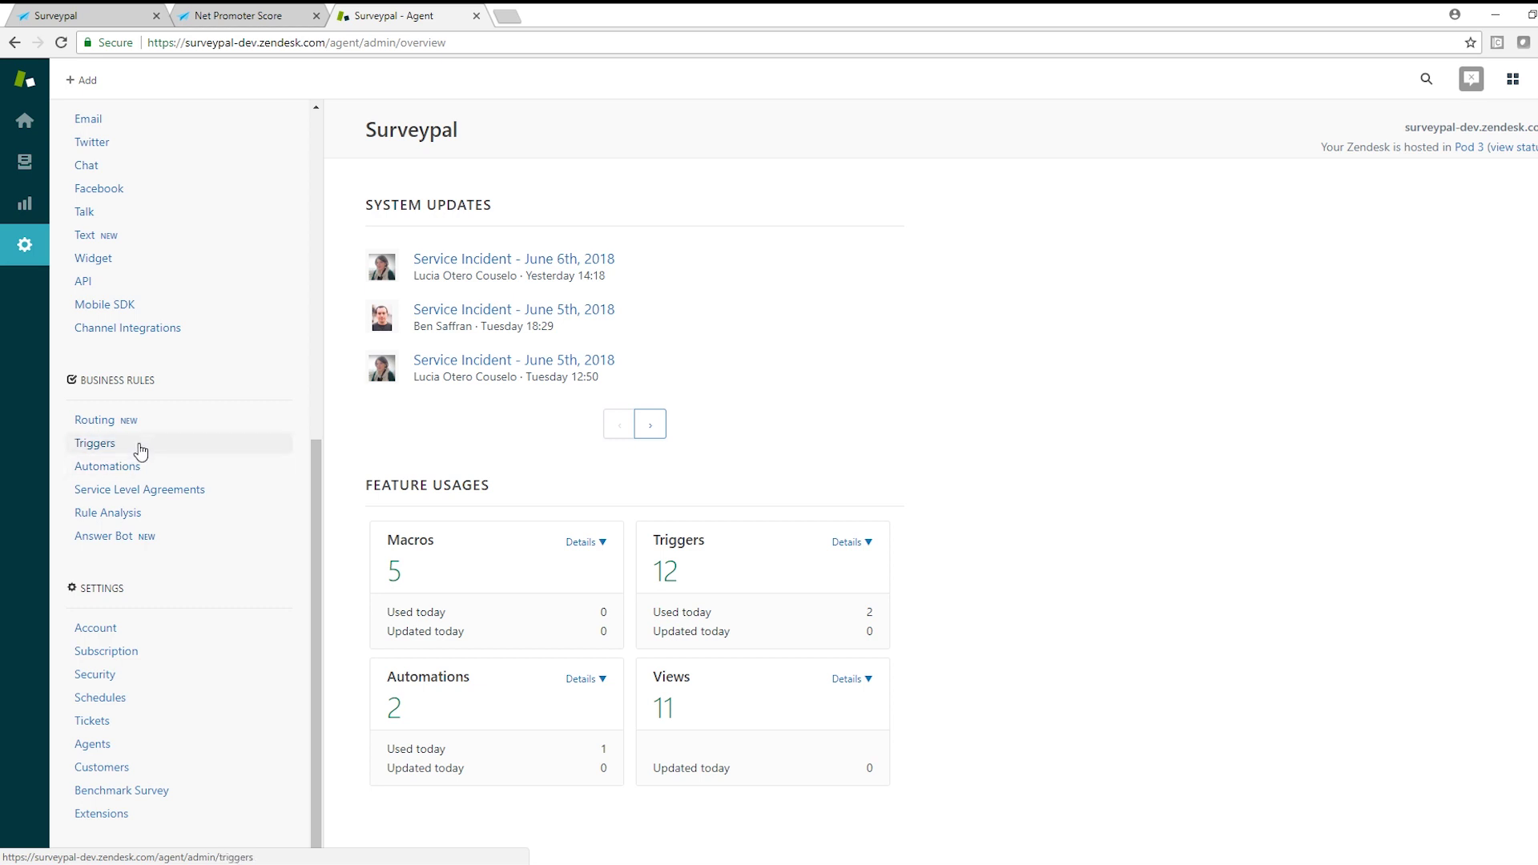
# Go to Triggers under Business Rules in the Zendesk admin sidebar
pyautogui.click(138, 447)
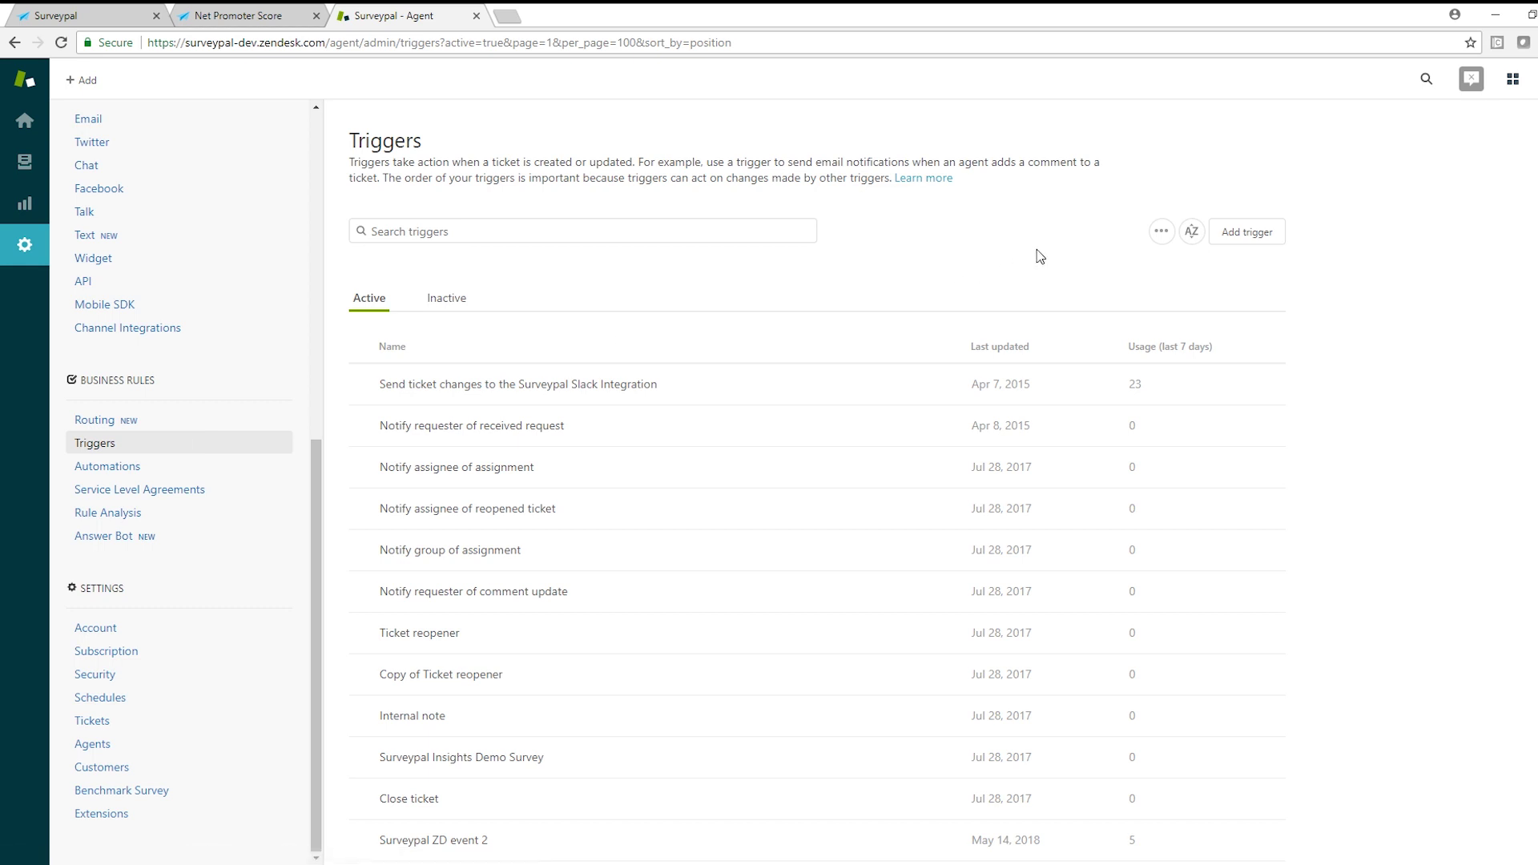
# Add a trigger with an Email user action addressed to the requester
pyautogui.click(1256, 237)
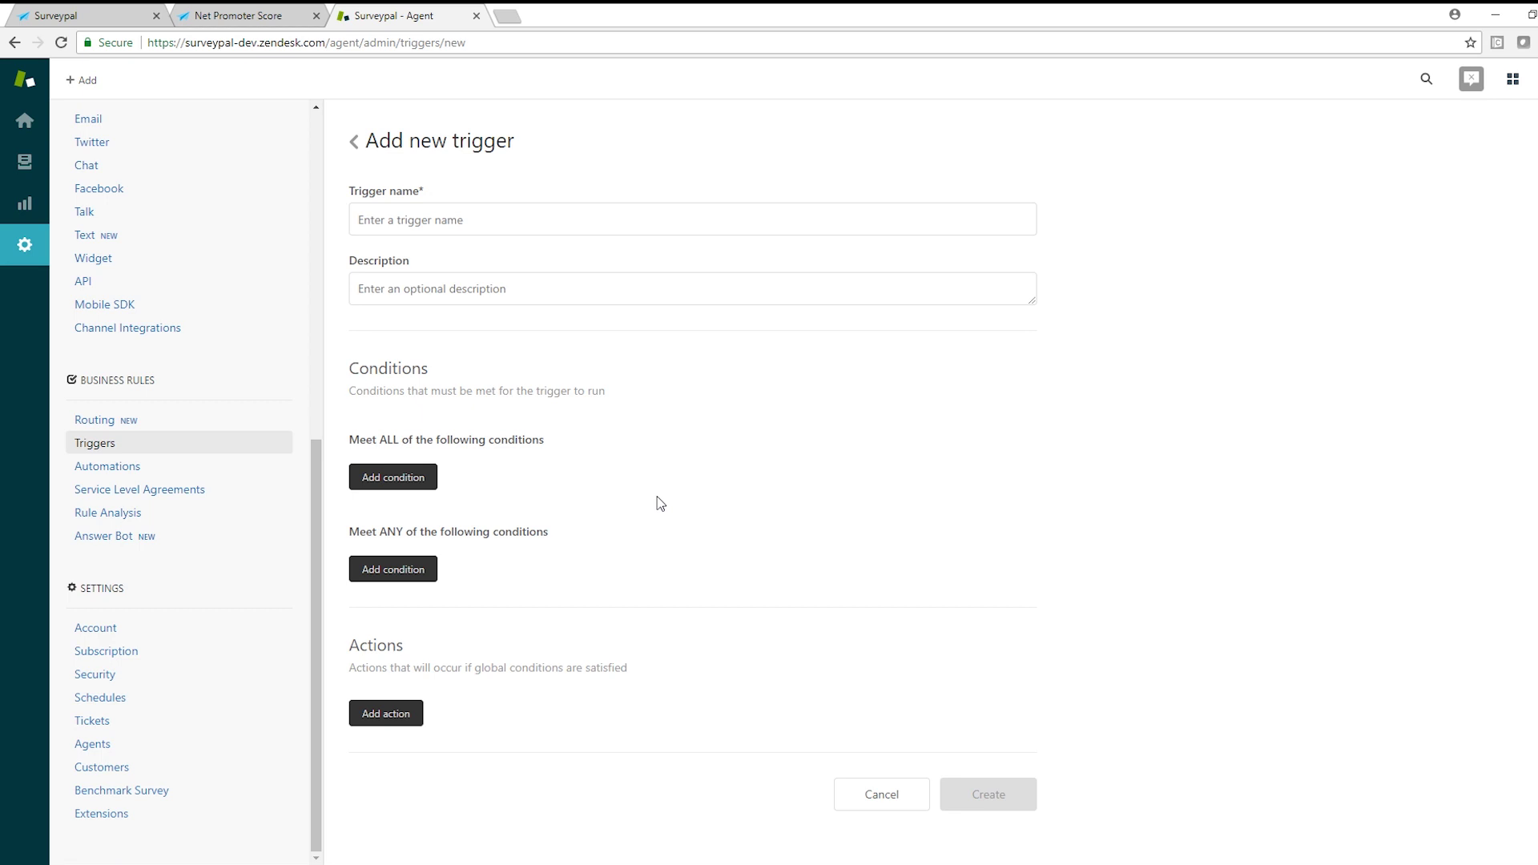
pyautogui.scroll(-1, 665, 497)
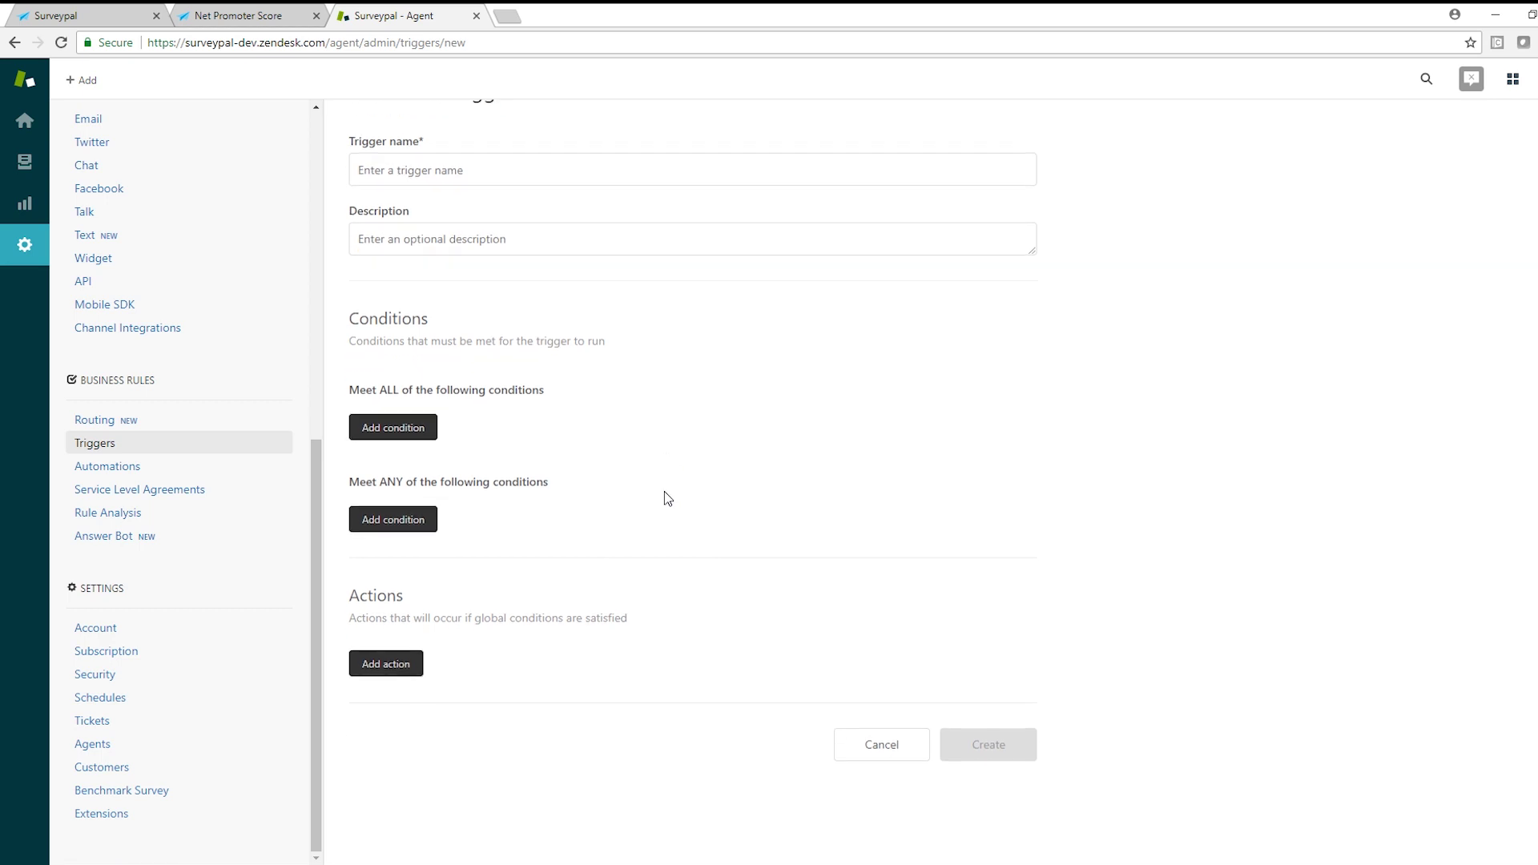
pyautogui.click(386, 664)
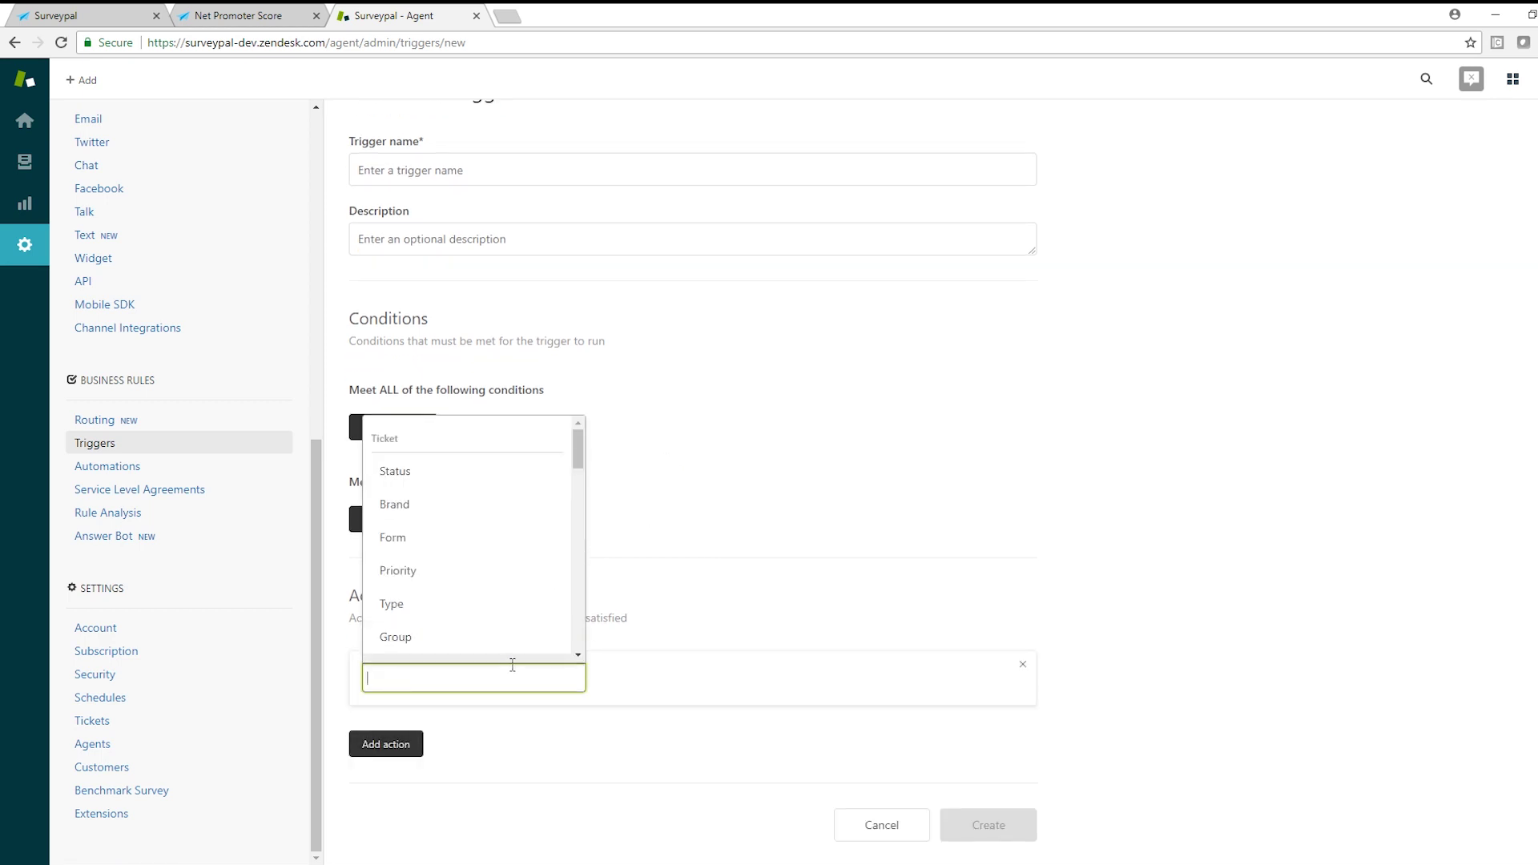
pyautogui.write('email')
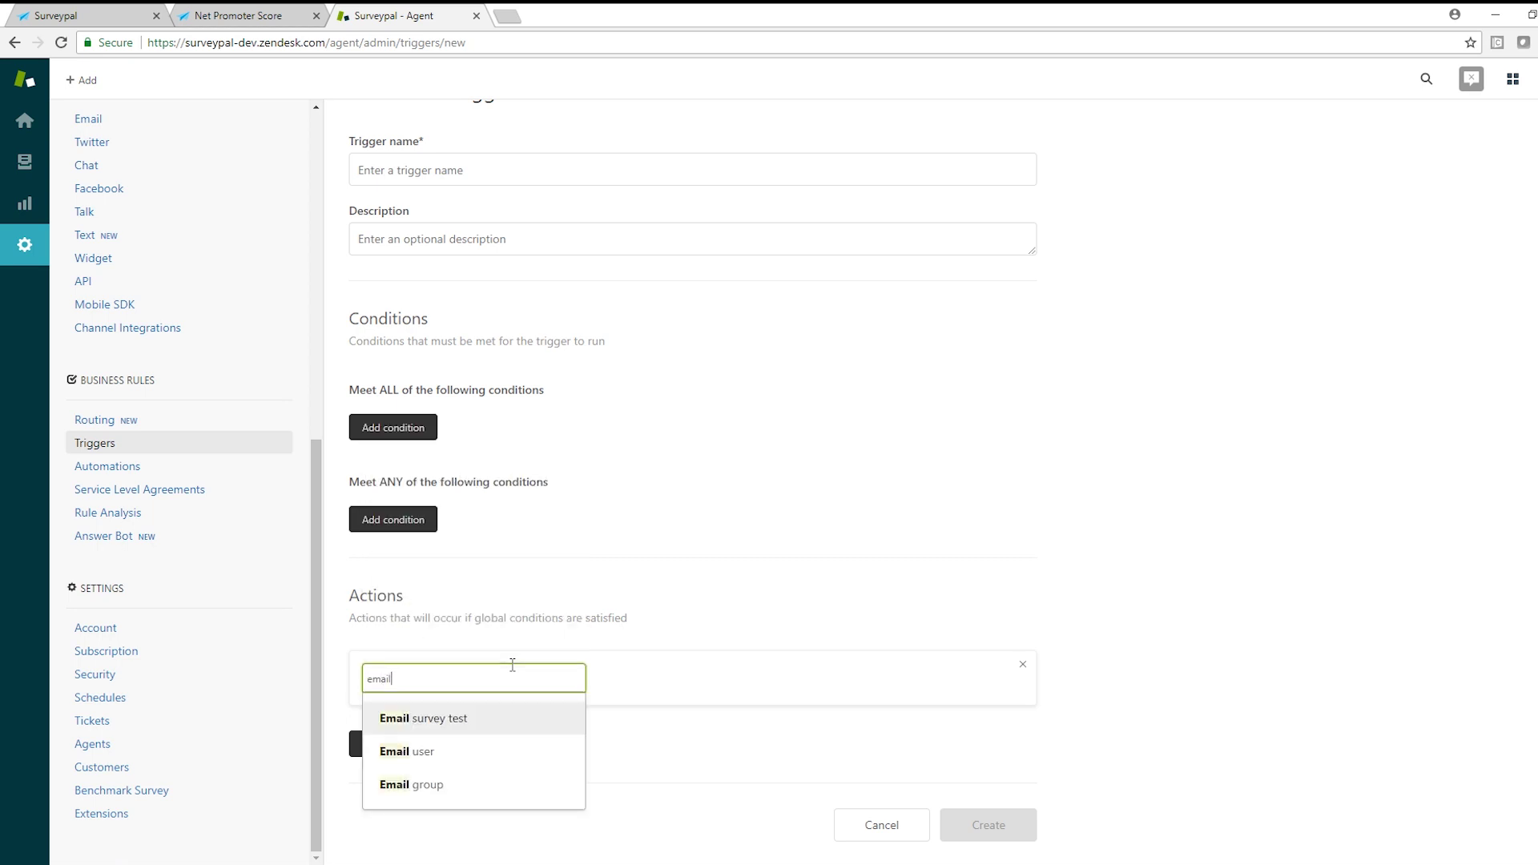
pyautogui.click(481, 753)
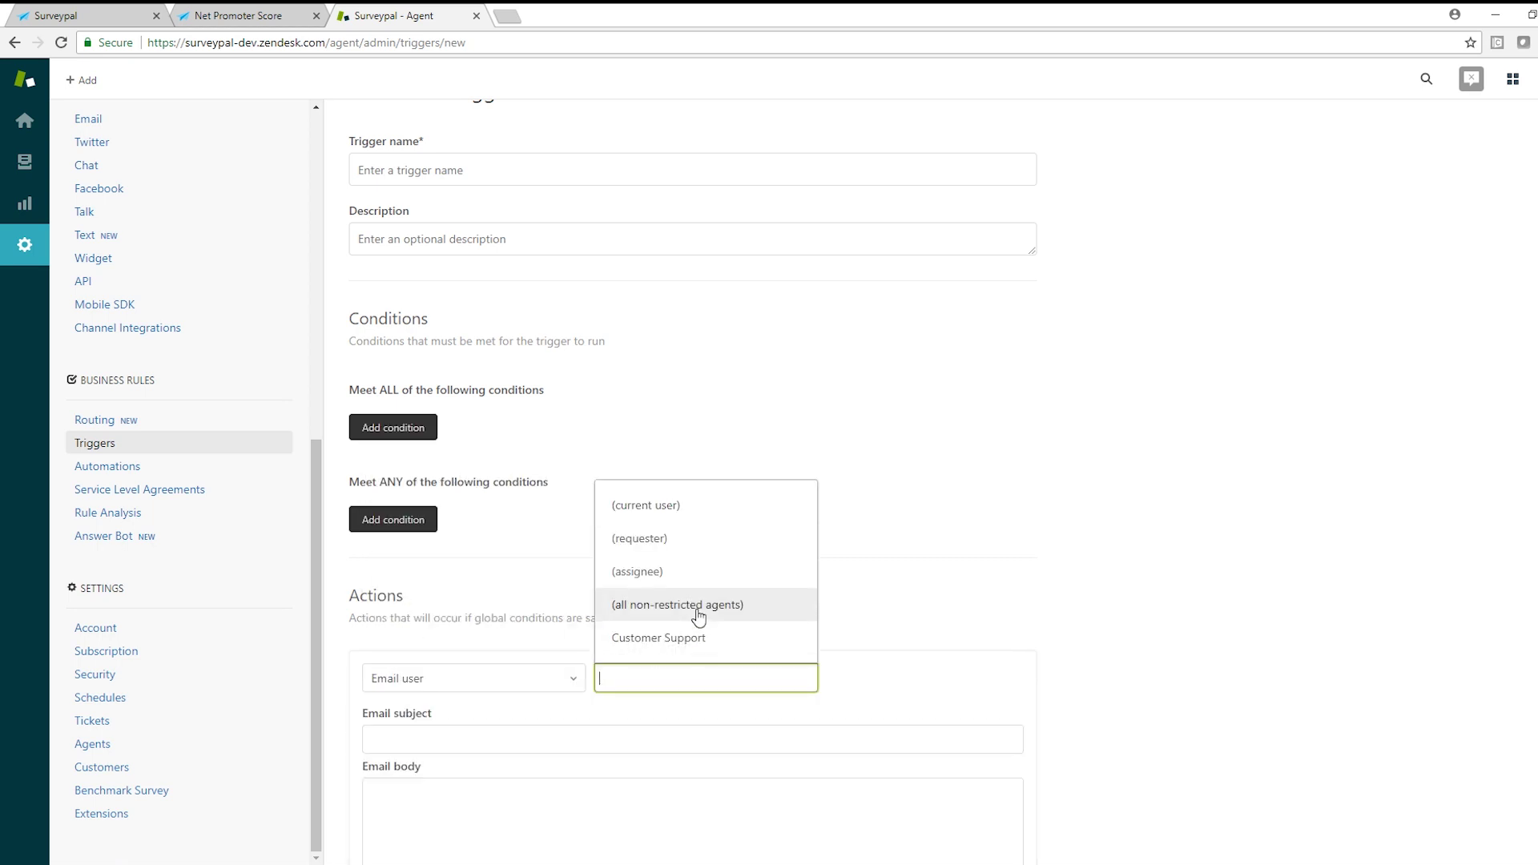
pyautogui.click(664, 543)
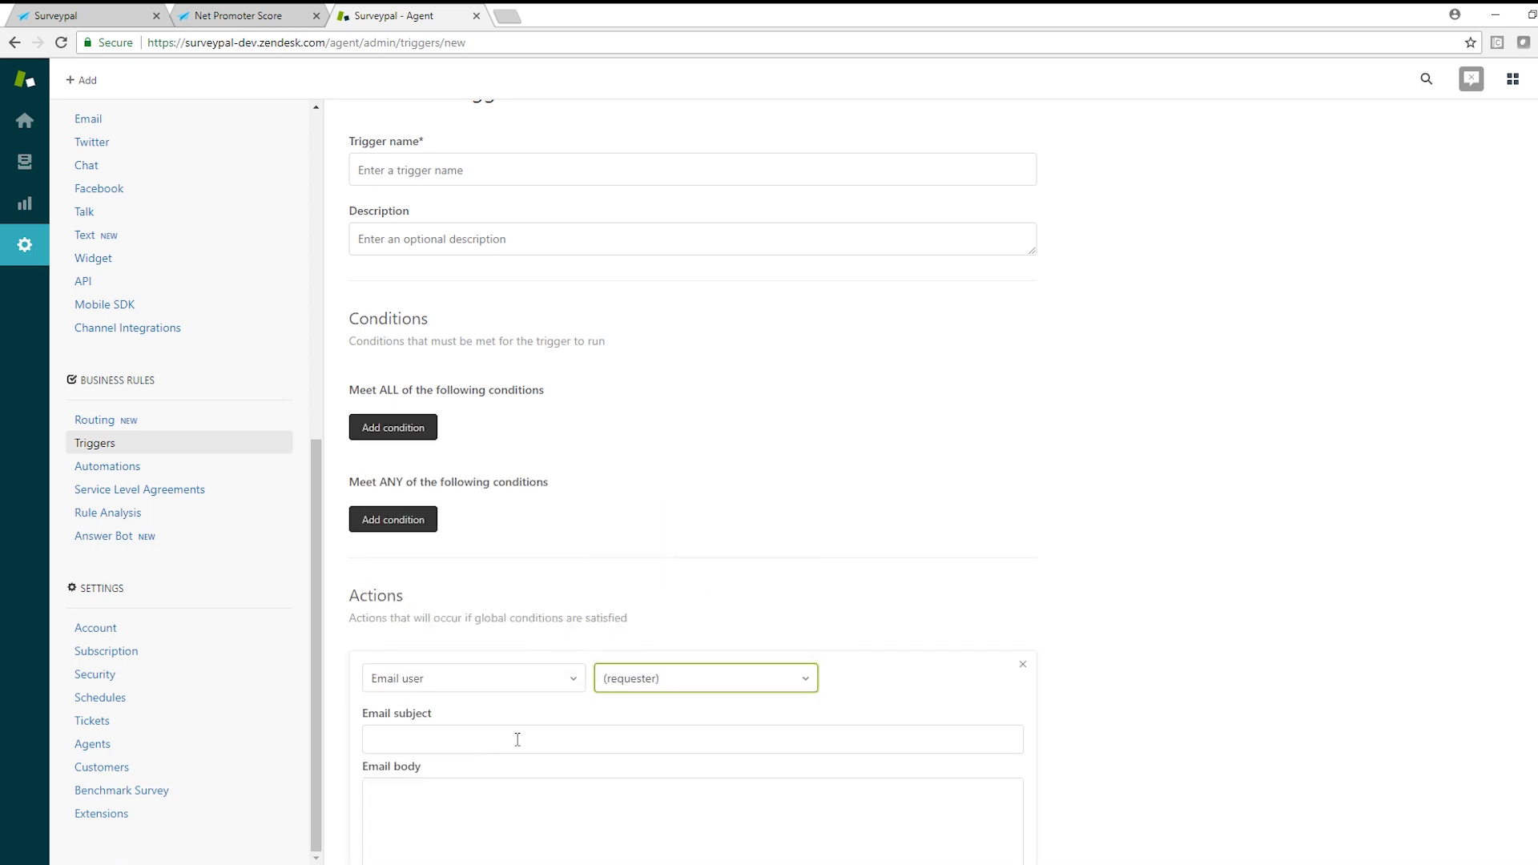
# Give the email subject 'How did we do?' and paste the survey snippet as the body
pyautogui.click(590, 729)
pyautogui.write('How did we')
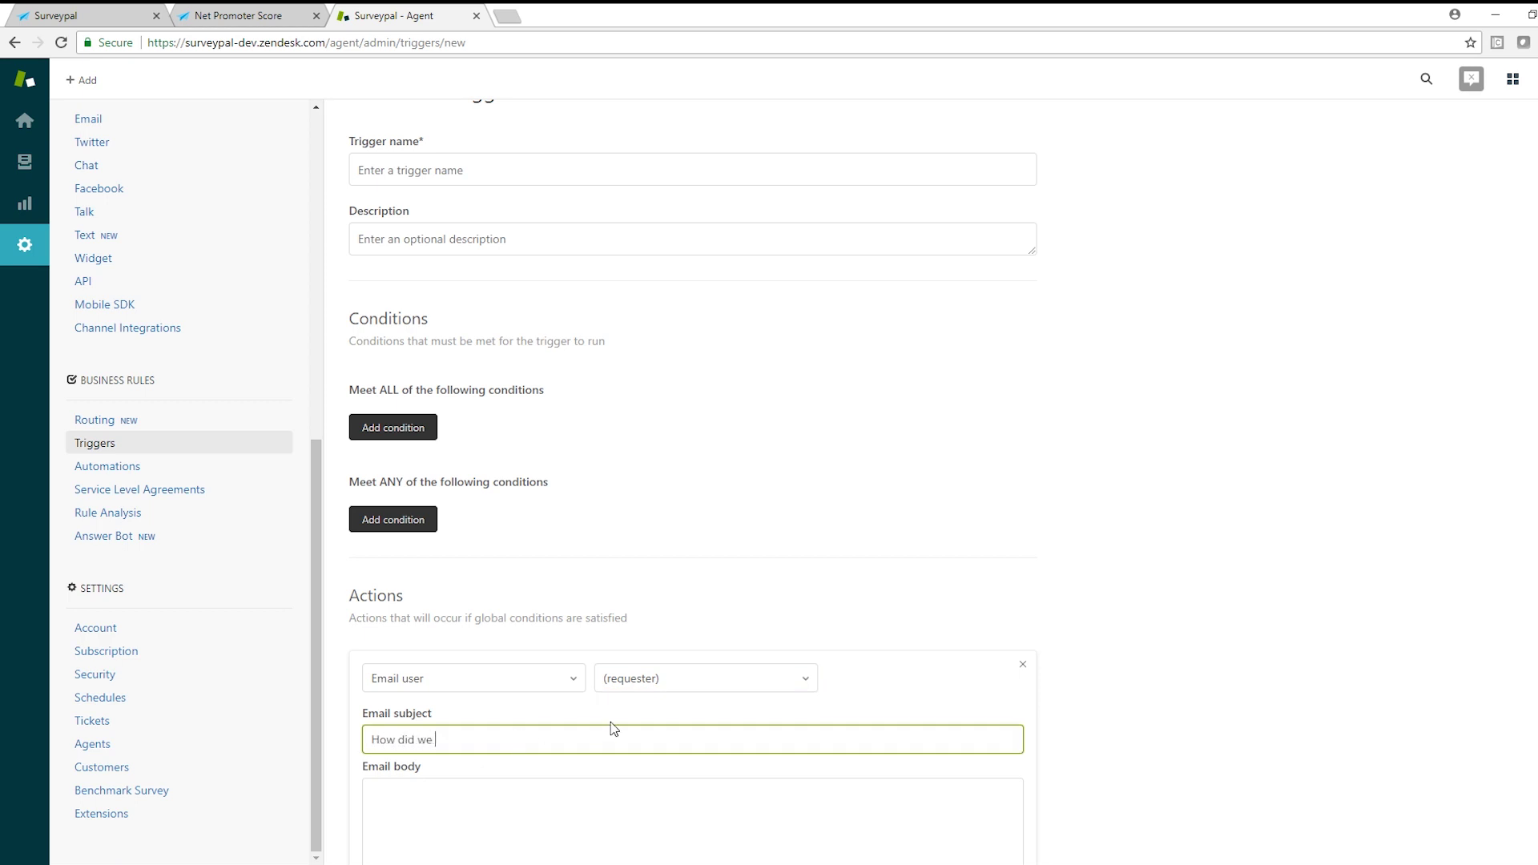
pyautogui.write(' do?')
pyautogui.click(580, 795)
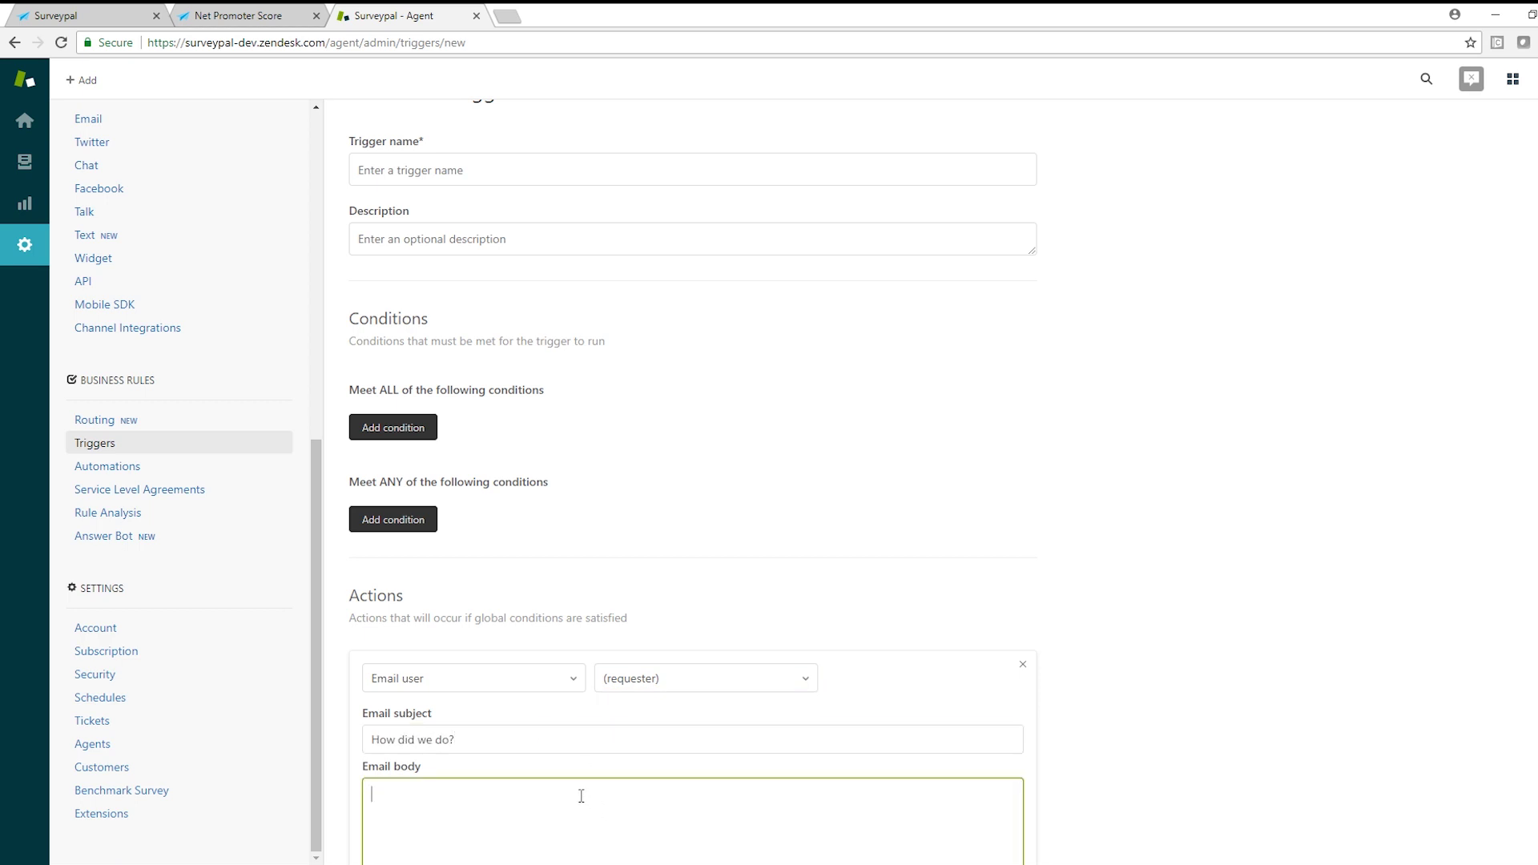
pyautogui.scroll(-2, 1058, 667)
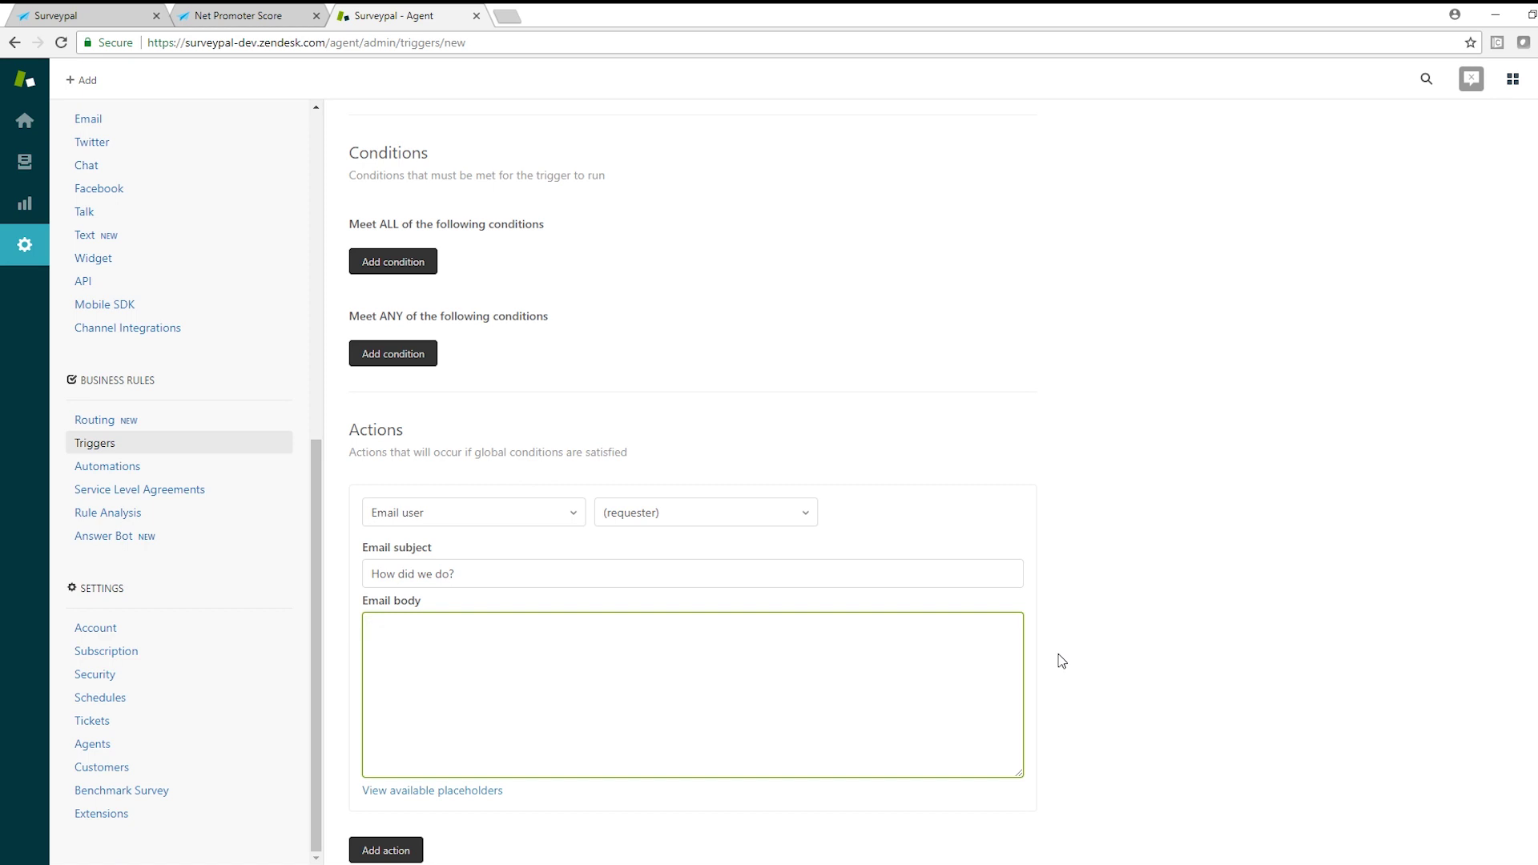
pyautogui.hotkey('ctrl', 'v')
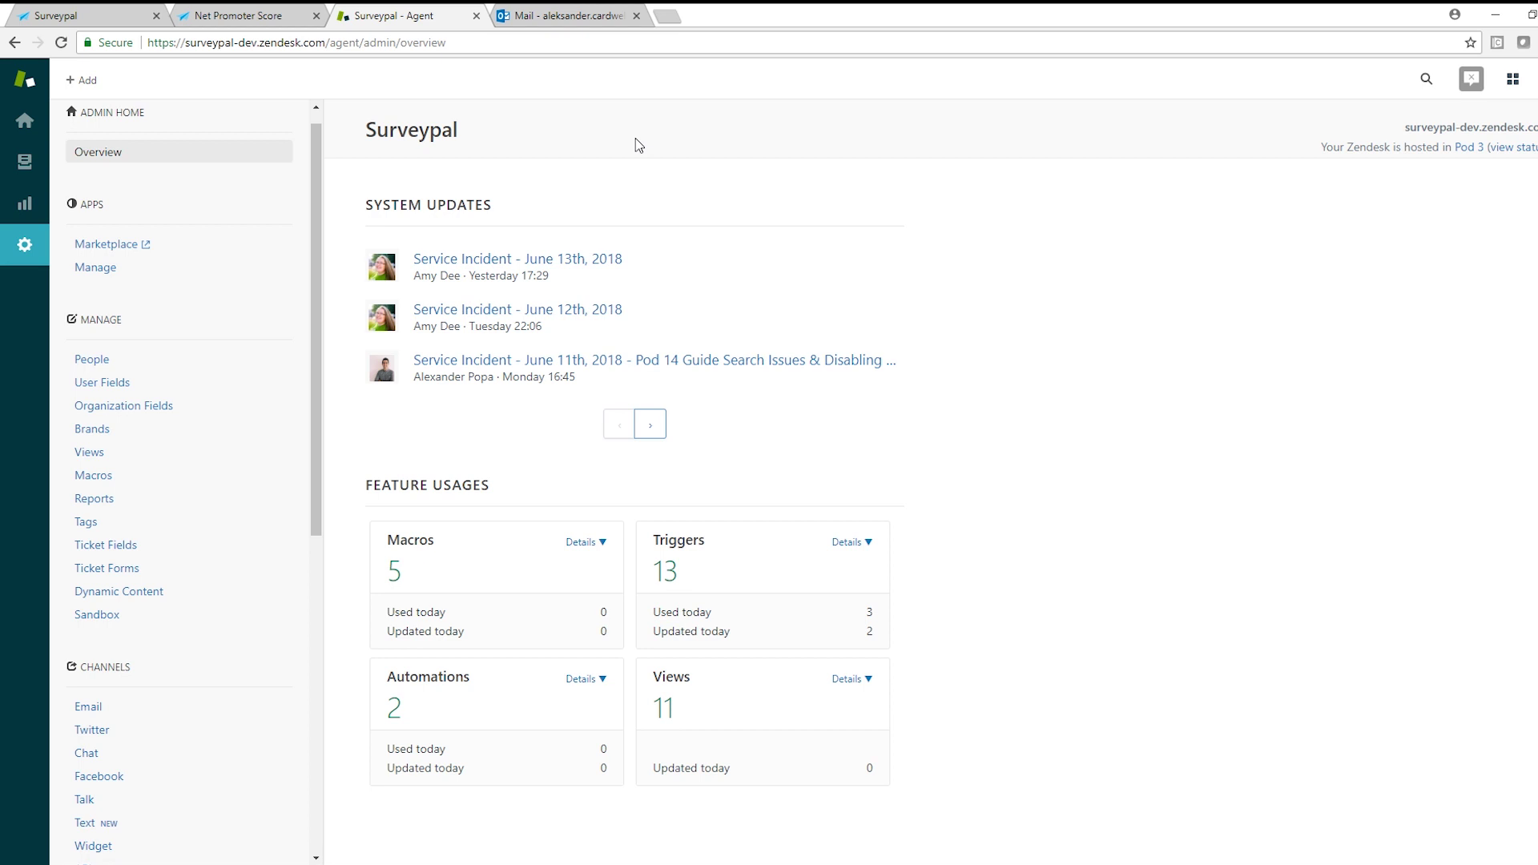
# Create a ticket with requester, subject and description 'Demo', submit it as Solved, and view it
pyautogui.click(85, 80)
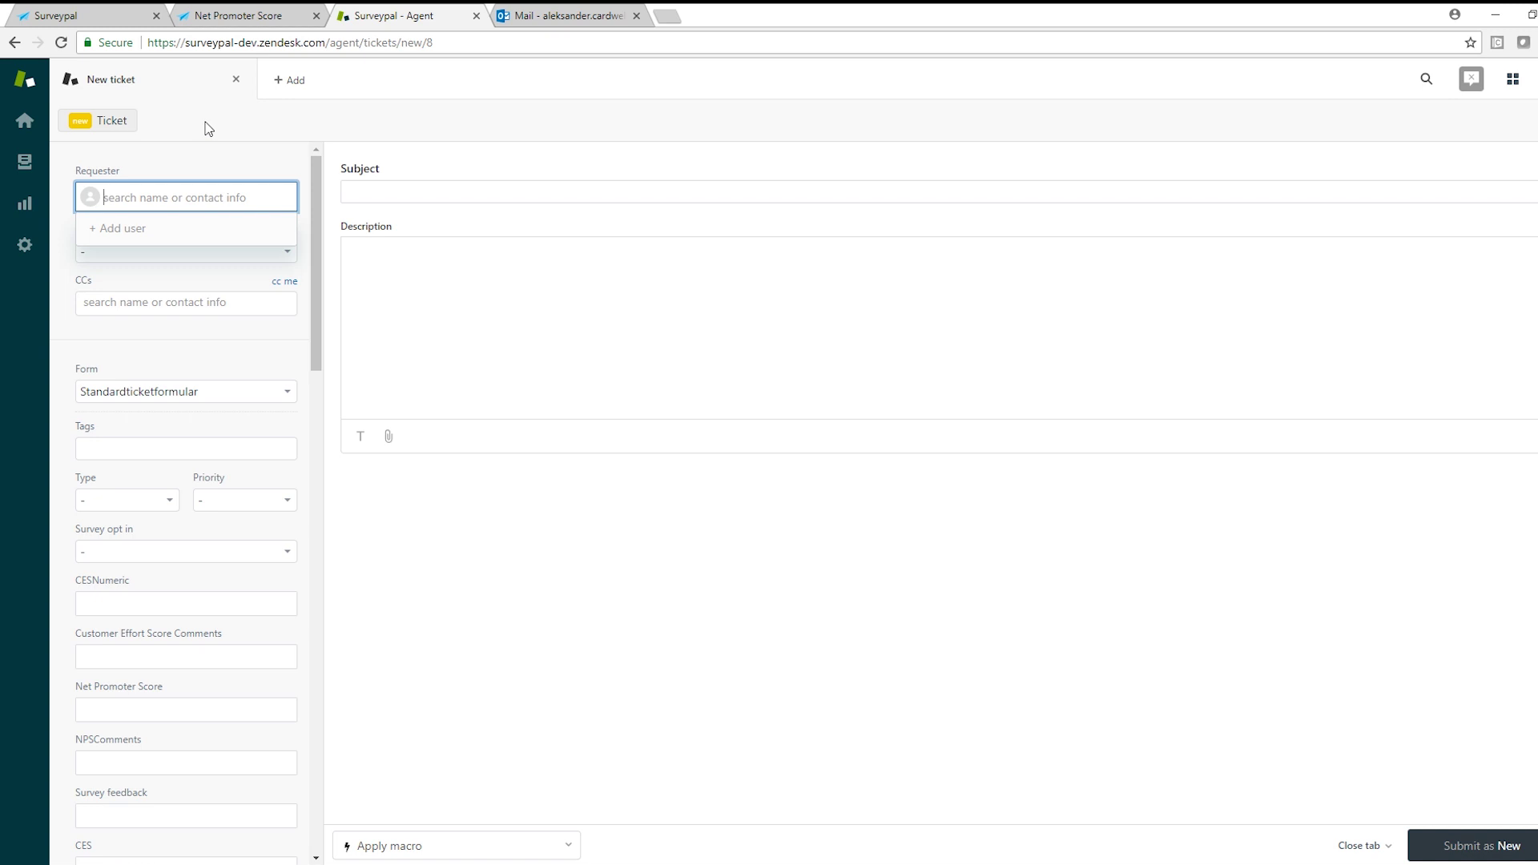
pyautogui.write('aleks')
pyautogui.click(209, 306)
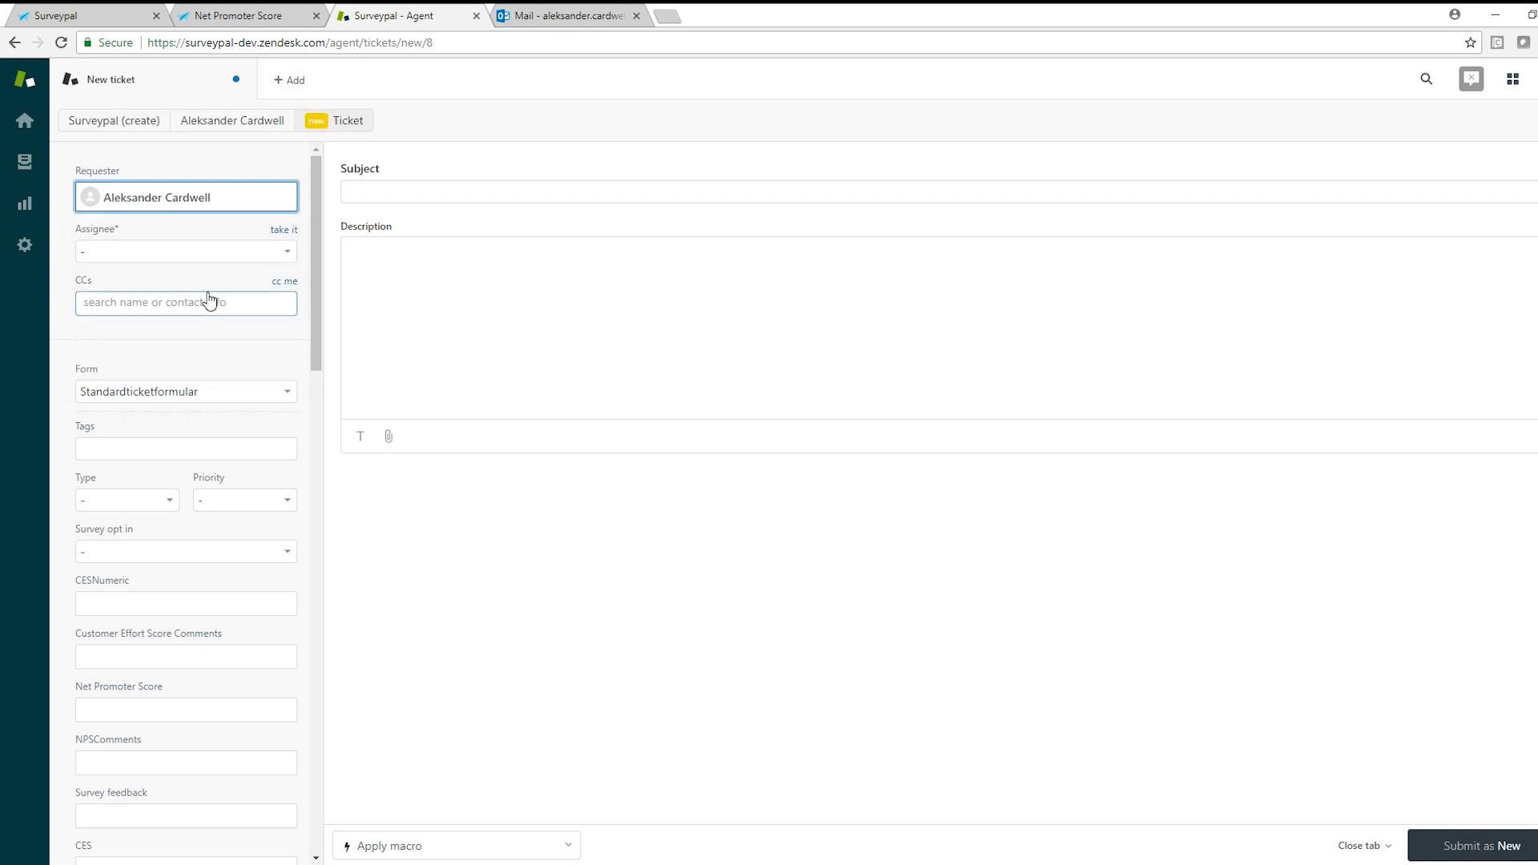
pyautogui.click(459, 185)
pyautogui.write('Demo')
pyautogui.press('Tab')
pyautogui.write('Demo')
pyautogui.click(1525, 847)
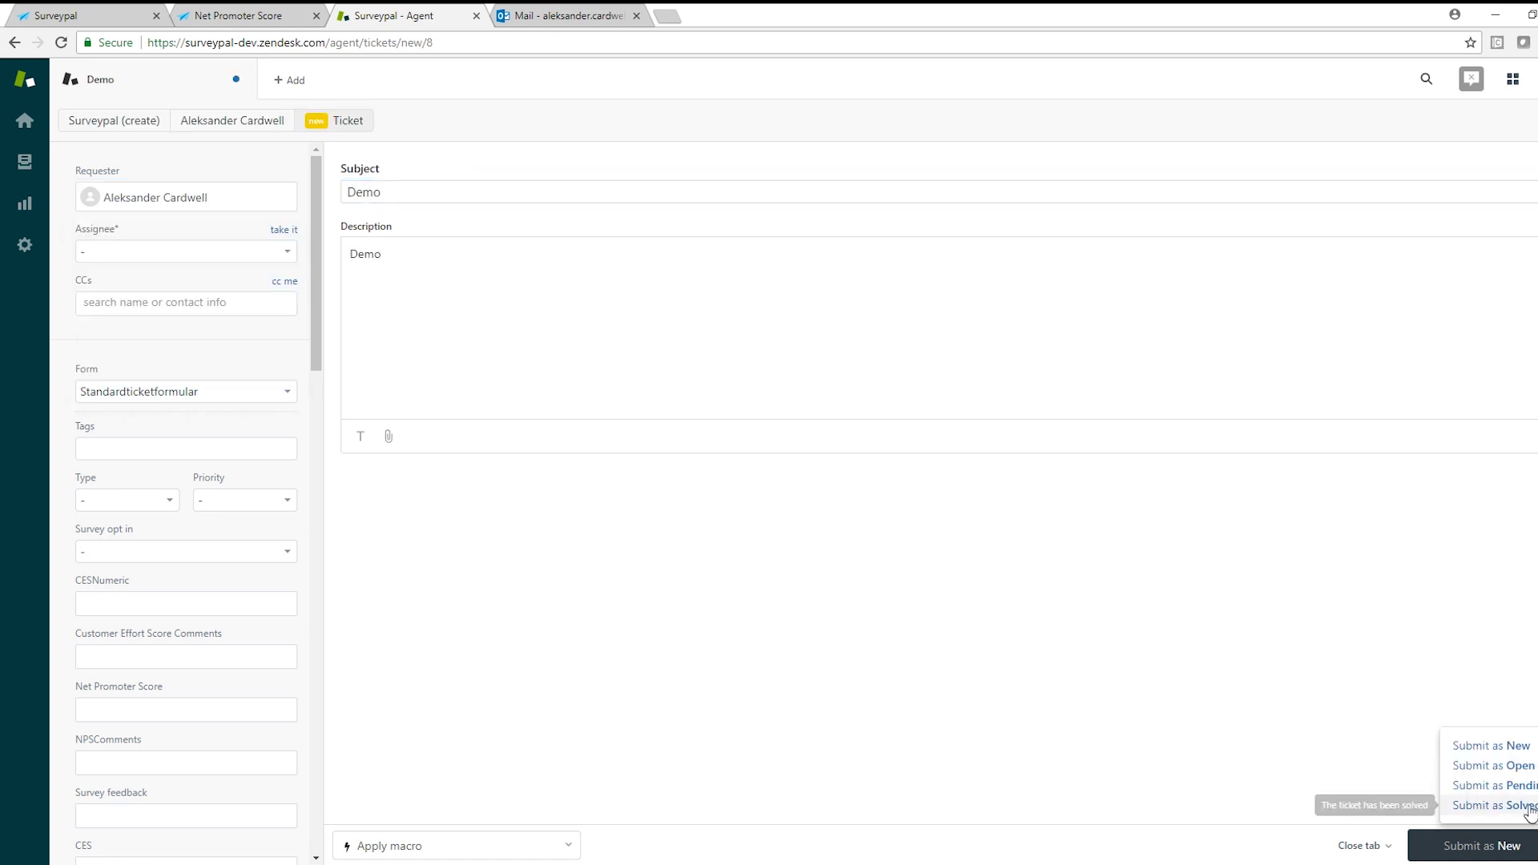
pyautogui.click(1530, 814)
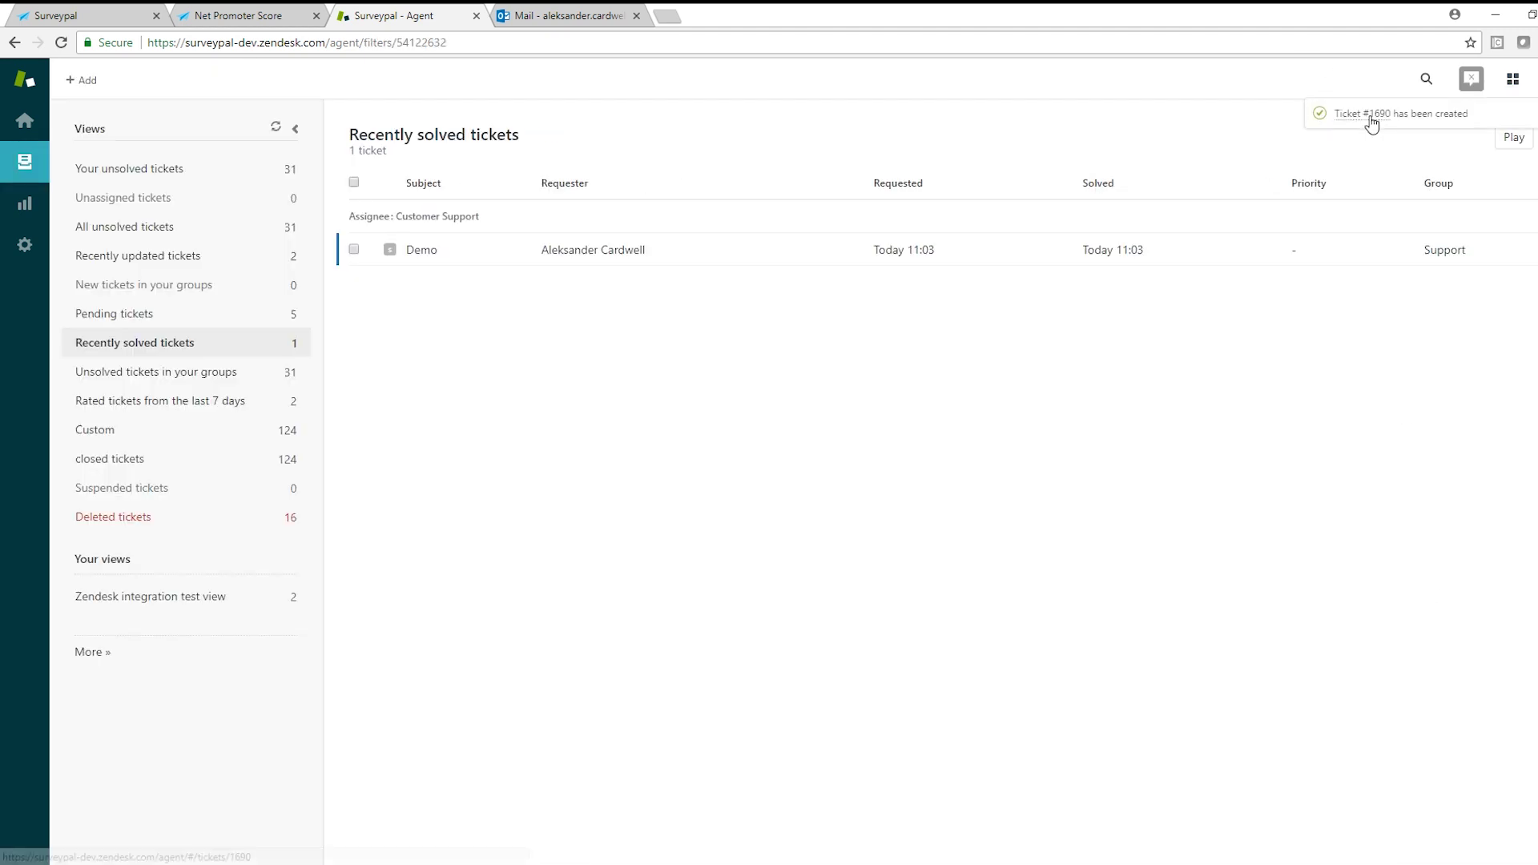
pyautogui.click(1365, 118)
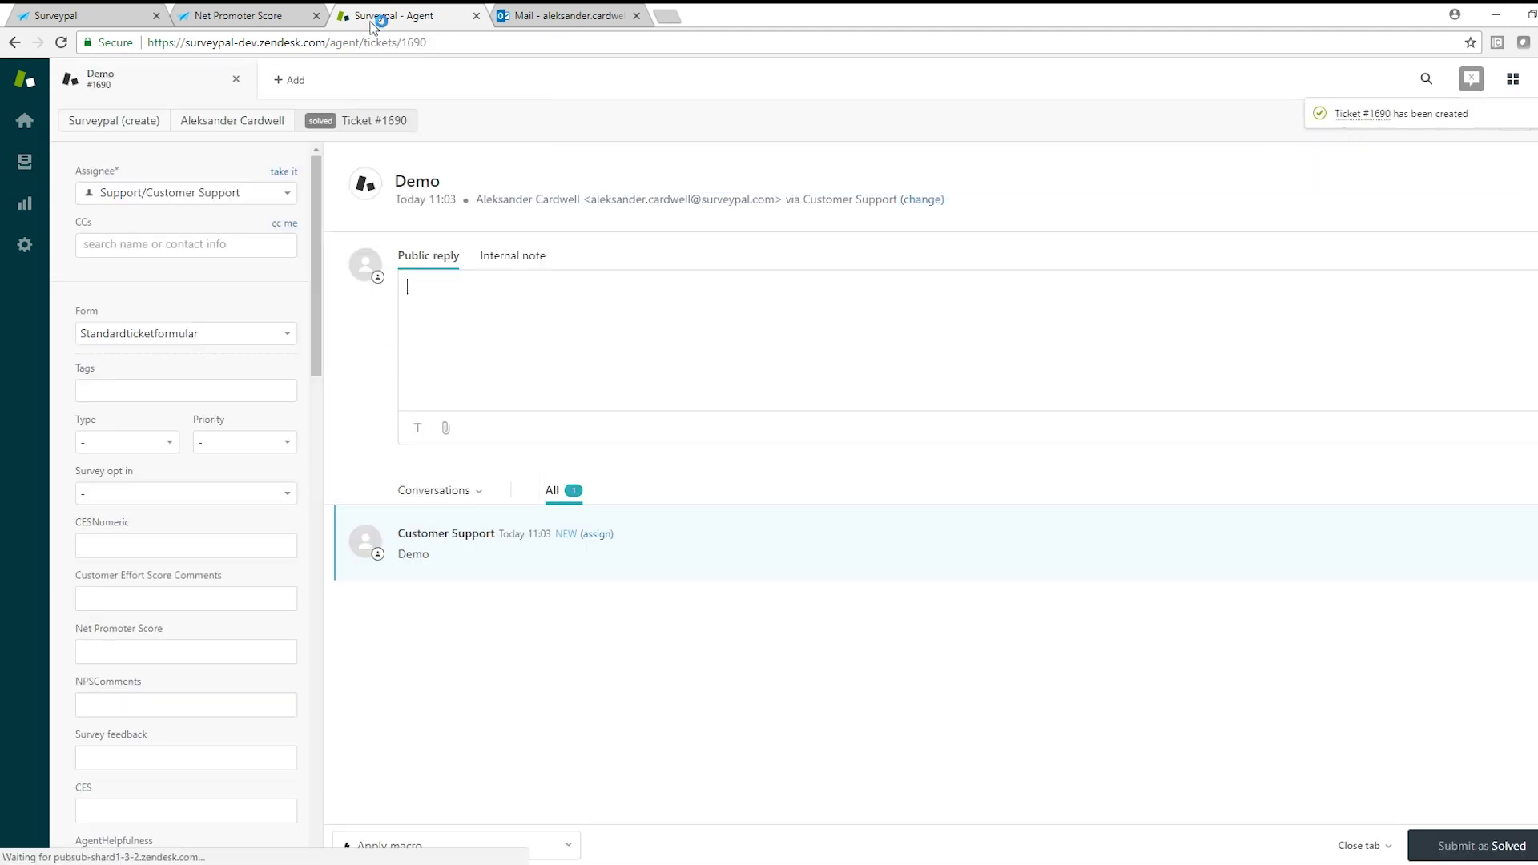
# Answer the emailed survey in Outlook with a score of 10 and return to the ticket showing NPS 10
pyautogui.click(547, 15)
pyautogui.click(301, 221)
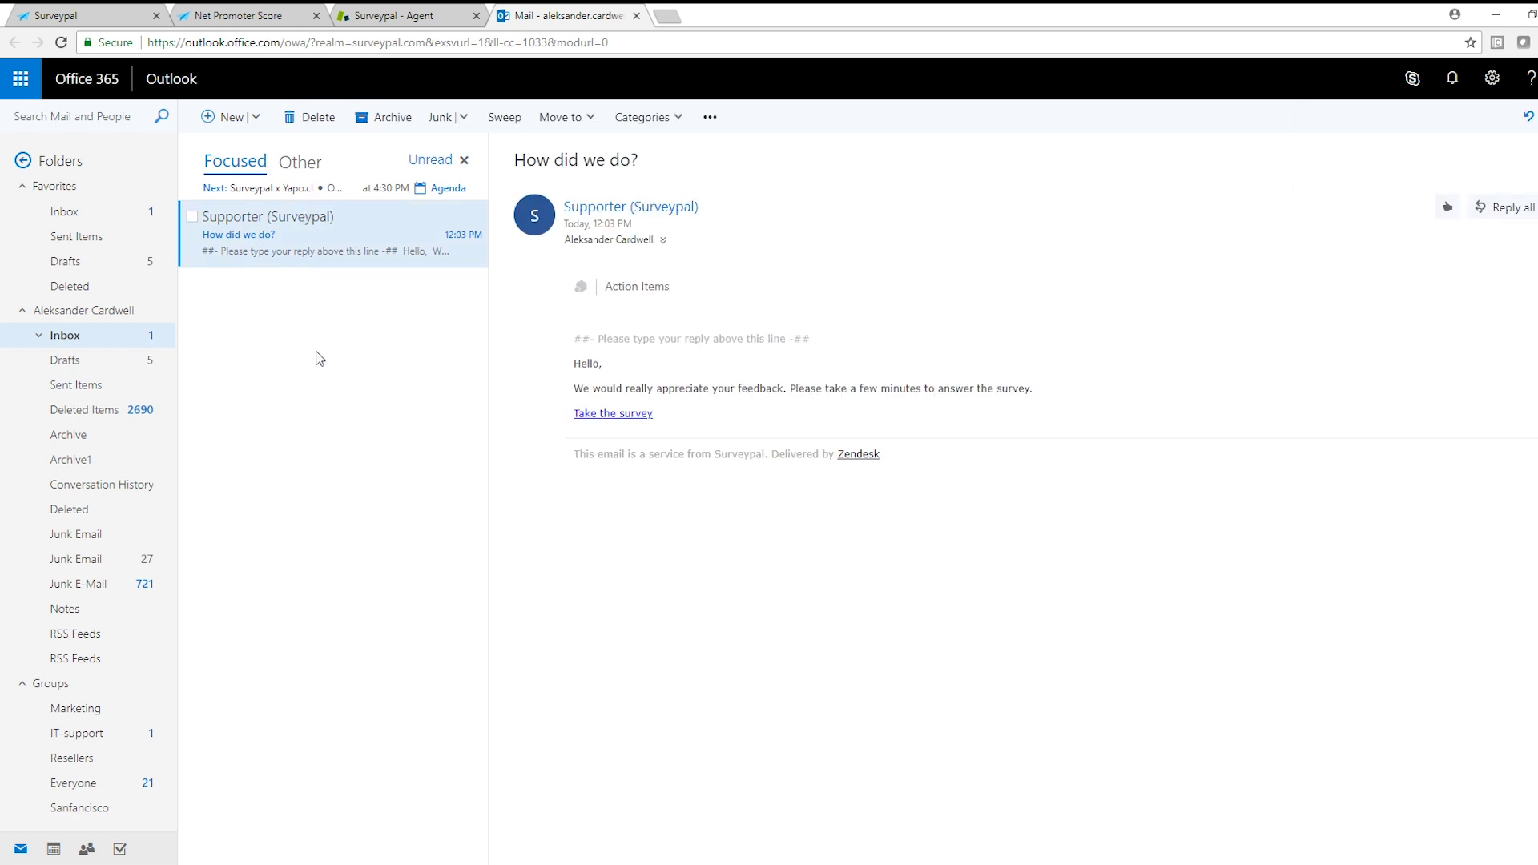
pyautogui.click(633, 415)
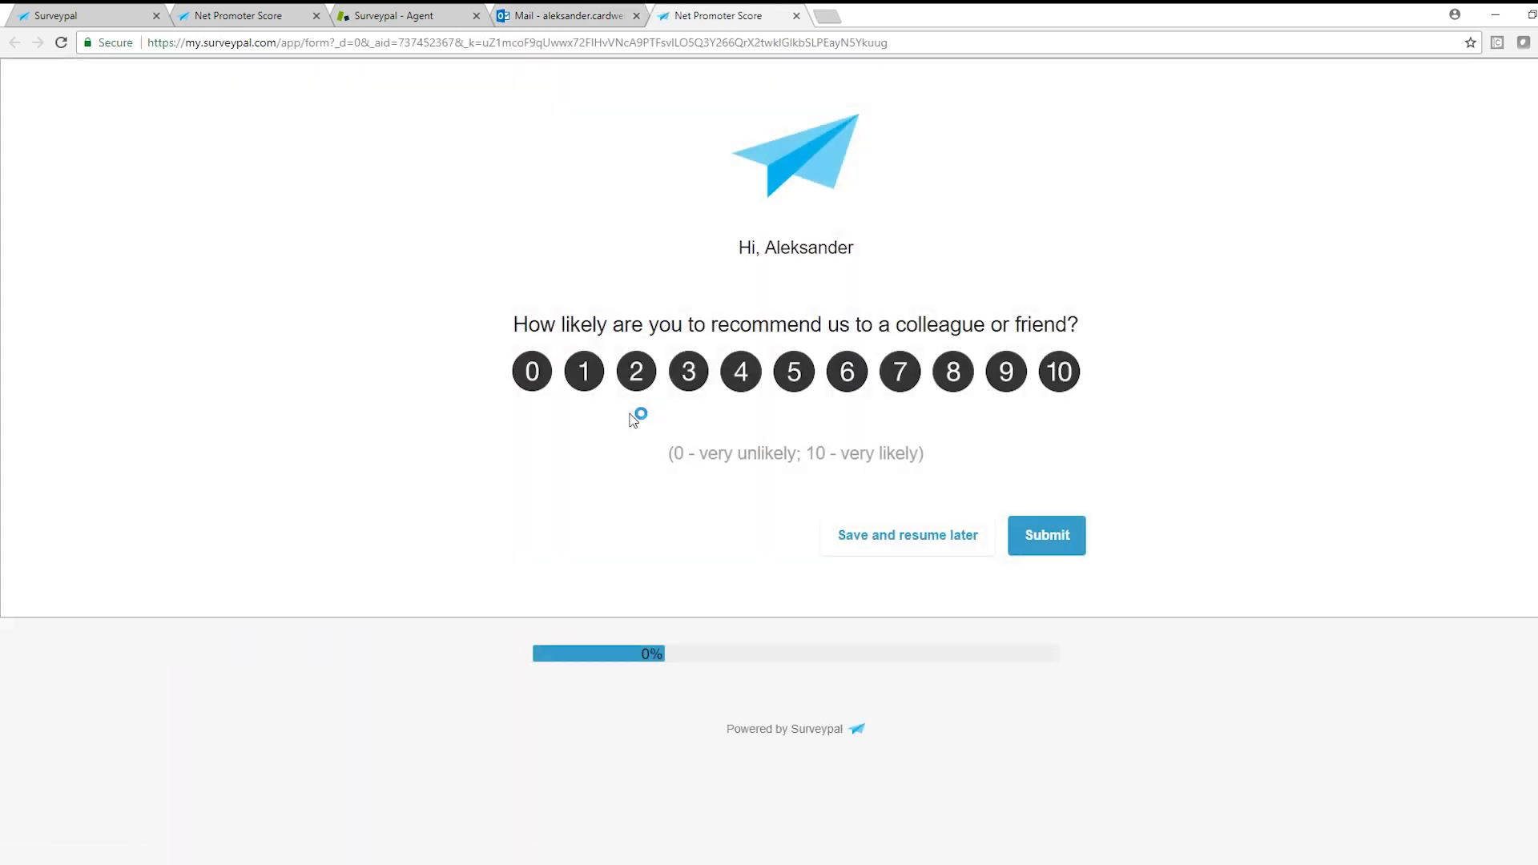
pyautogui.click(1061, 373)
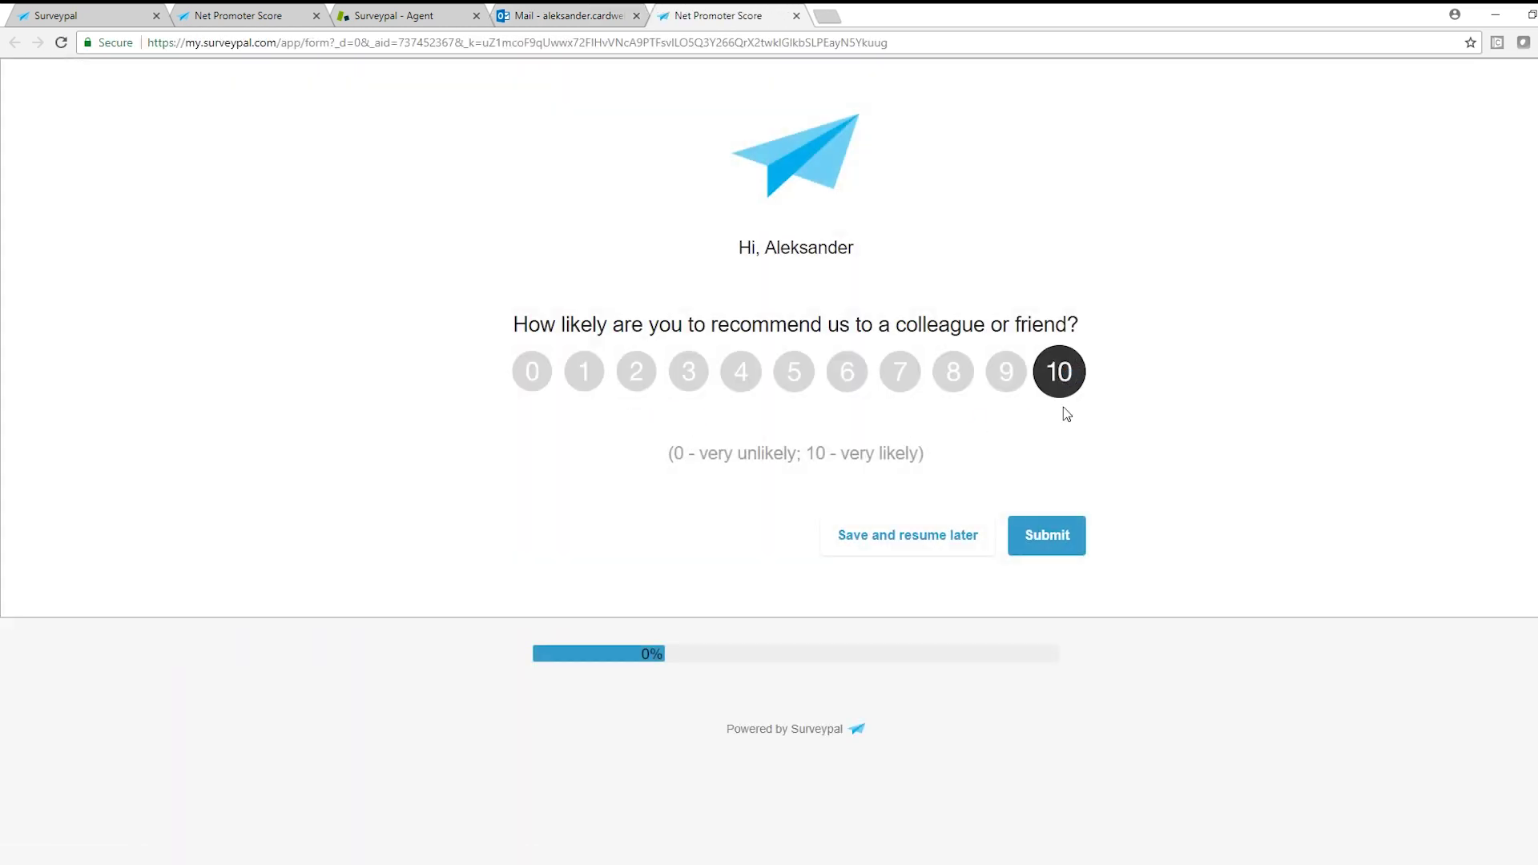
pyautogui.click(1067, 530)
pyautogui.click(397, 16)
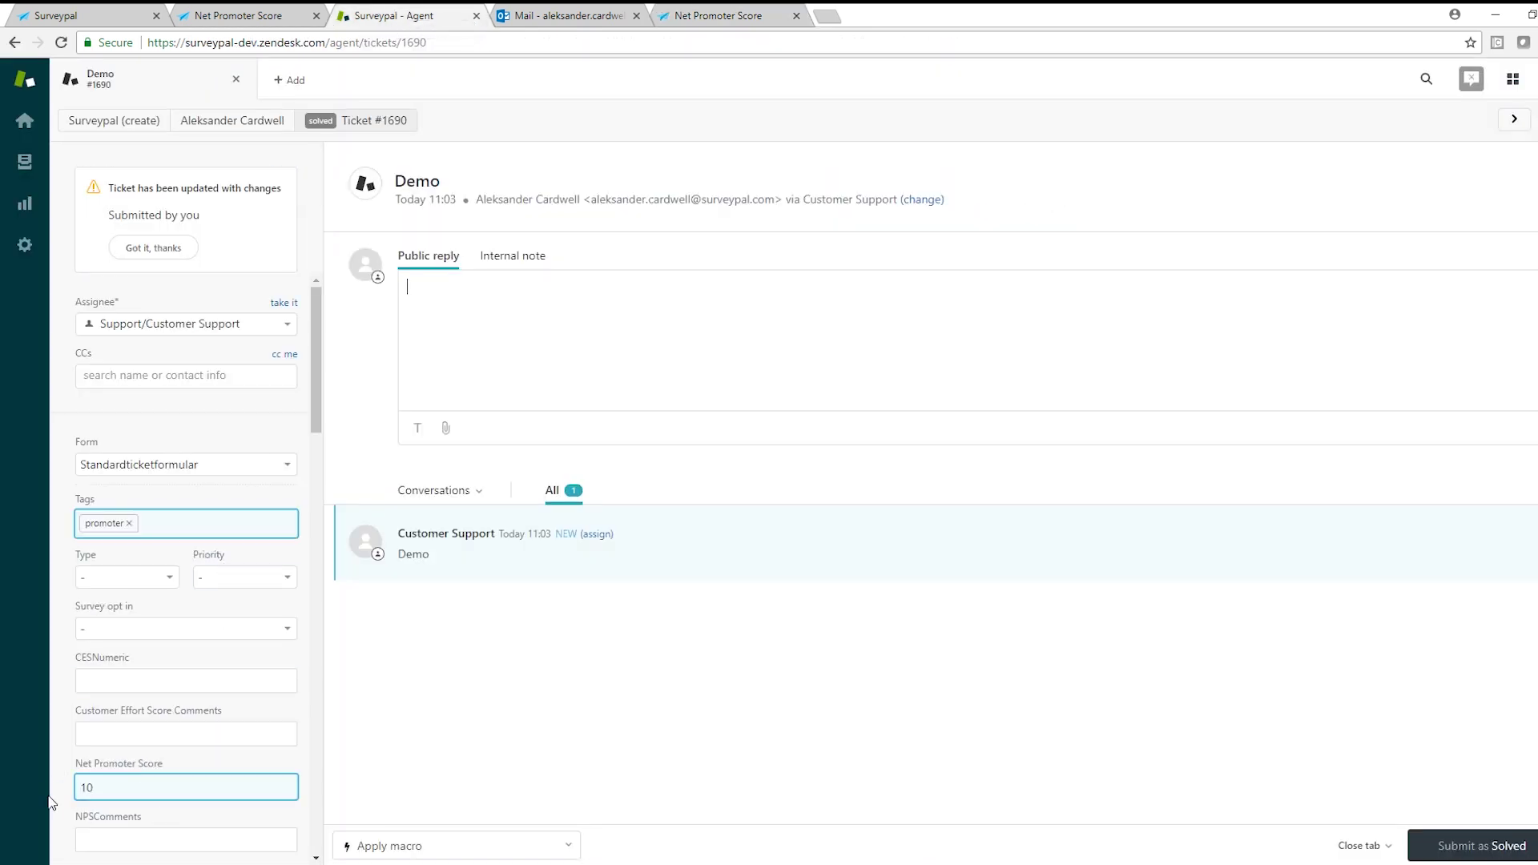
# Go to Reporting's Insights dashboard showing NPS 17 and Customer Effort Score 80
pyautogui.click(81, 821)
pyautogui.click(24, 204)
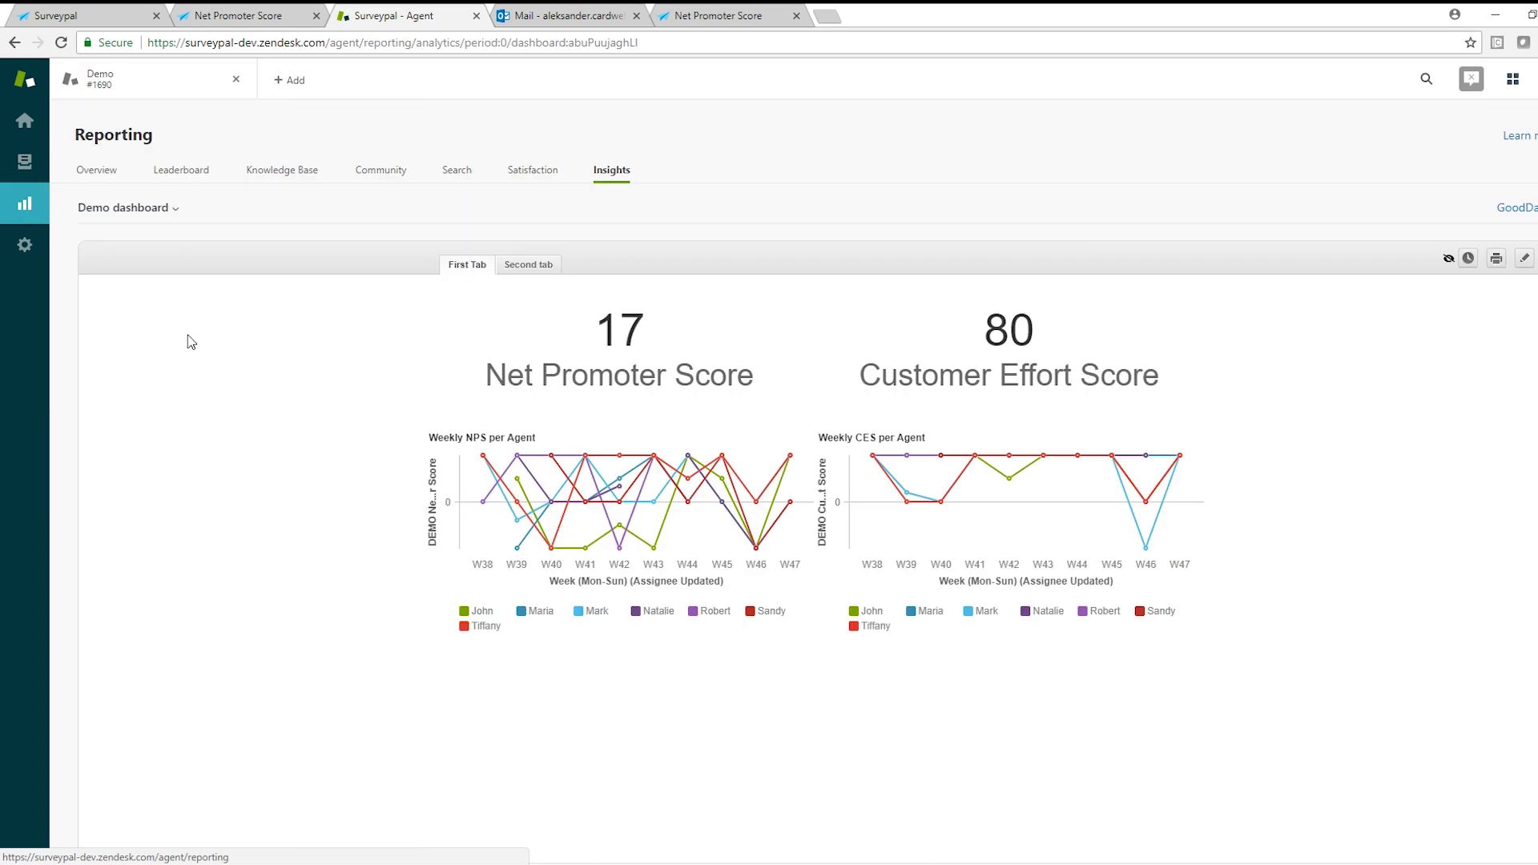